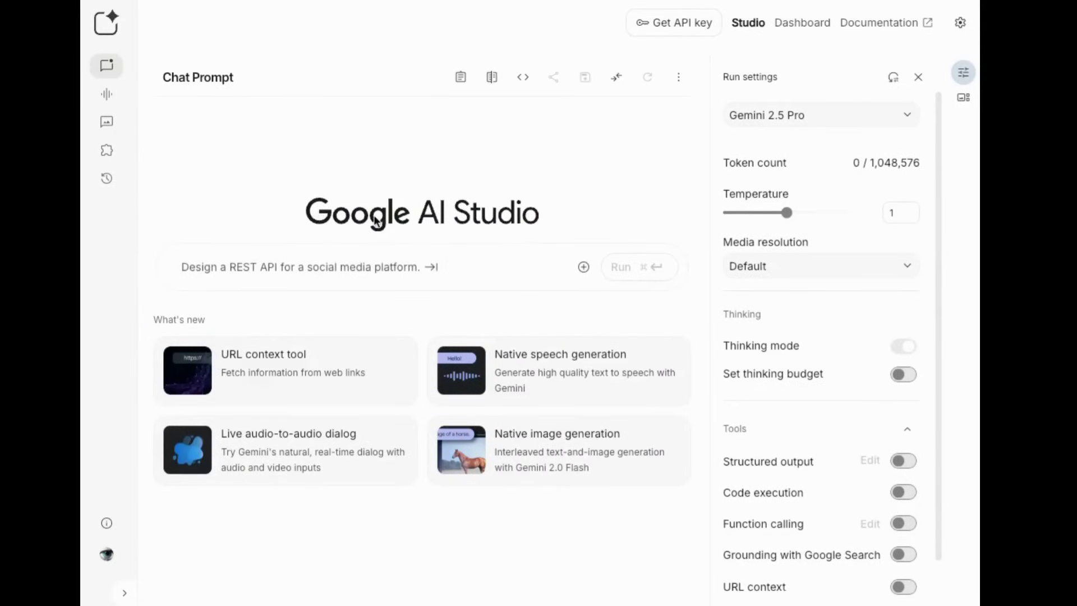
# - Go to Generate Media and choose the Veo card to reach the Generate Video page
pyautogui.click(107, 123)
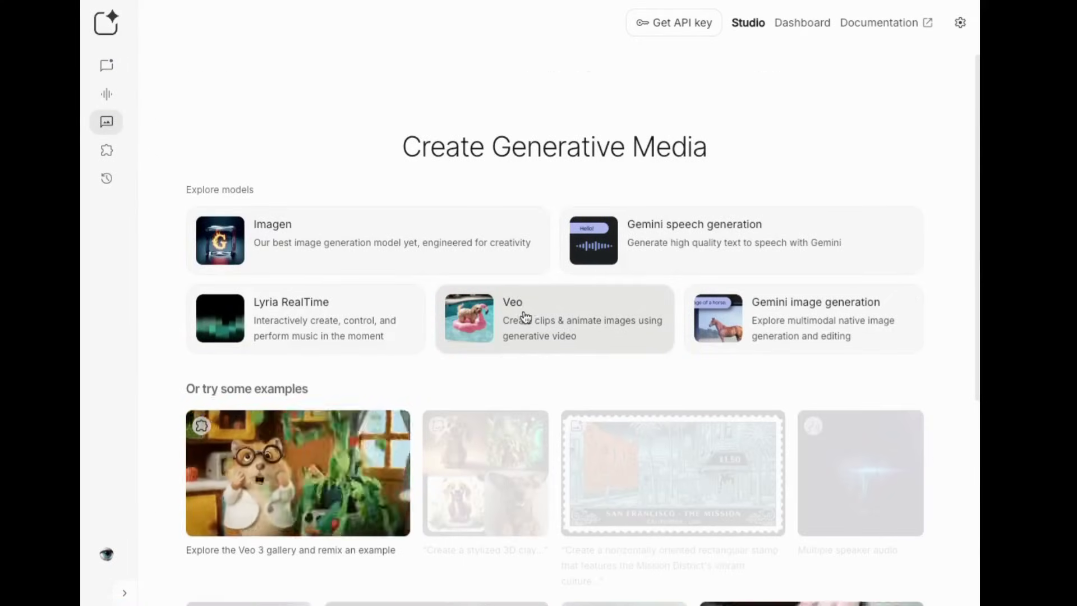
pyautogui.click(525, 317)
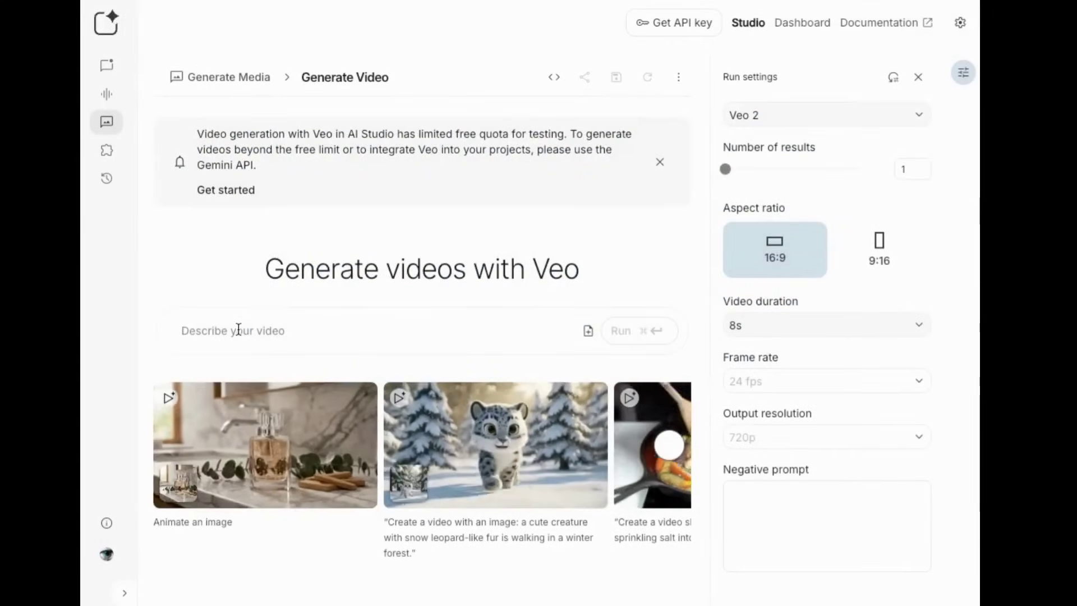
# - Paste the cozy fireplace prompt and select the Veo 2 model
pyautogui.click(236, 329)
pyautogui.write('A cozy, rustic living room interior with a large stone fireplace at the center, glowing with a roaring fire. The firelight casts a warm golden glow across the room, highlighting plush armchairs, a soft throw blanket on the couch, and a thick rug on the wooden floor. The mantel above the fireplace is decorated with flickering candles and neatly stacked books. To the right, a large window clearly shows raindrops running down the glass as a steady rain falls outside. Beyond the window, blurred trees sway in the gray, rainy atmosphere. Inside, the mood is warm, comforting, and serene—firelight and candlelight contrasting with the cool tones of the rainy outdoors. The image is static, still frame, no camera movement, designed as a perfectly composed cinematic shot with rich details and visible textures.')
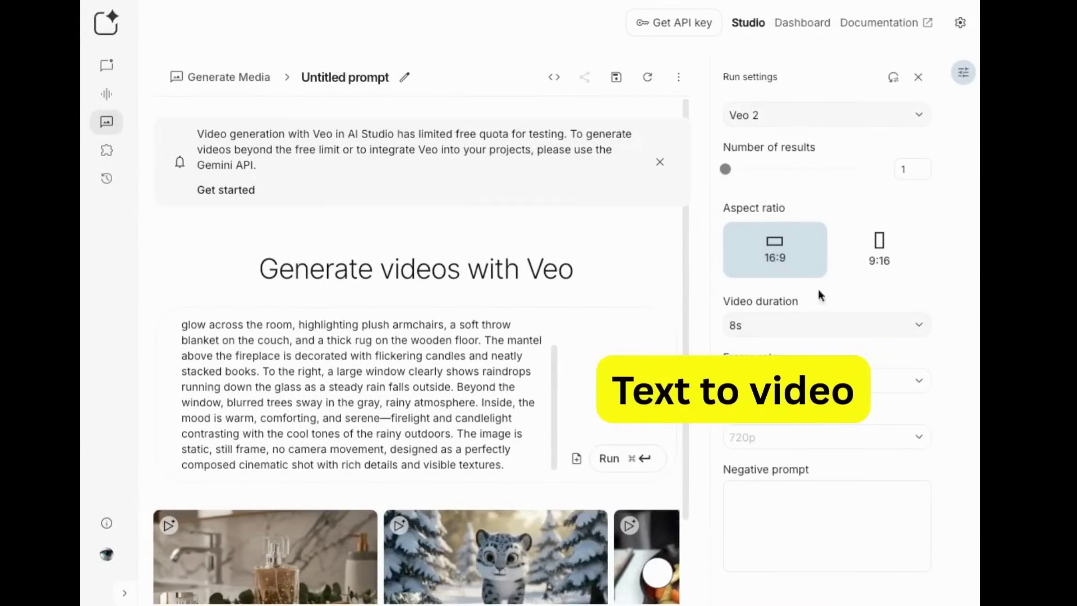
pyautogui.click(919, 116)
pyautogui.click(788, 148)
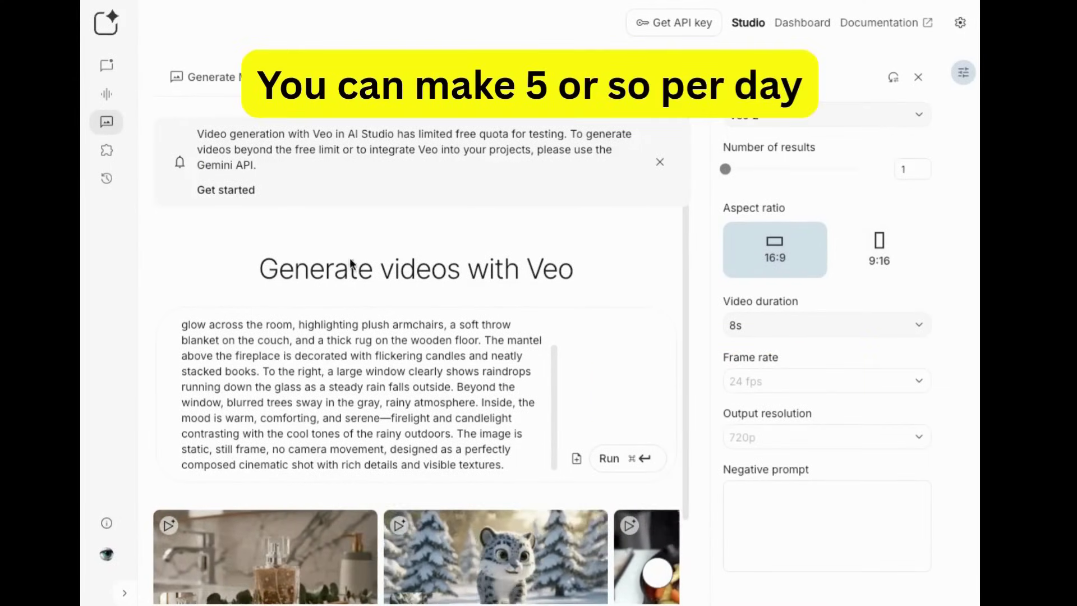
# - Keep the duration at 8s and run the generation twice after a quota error
pyautogui.click(762, 327)
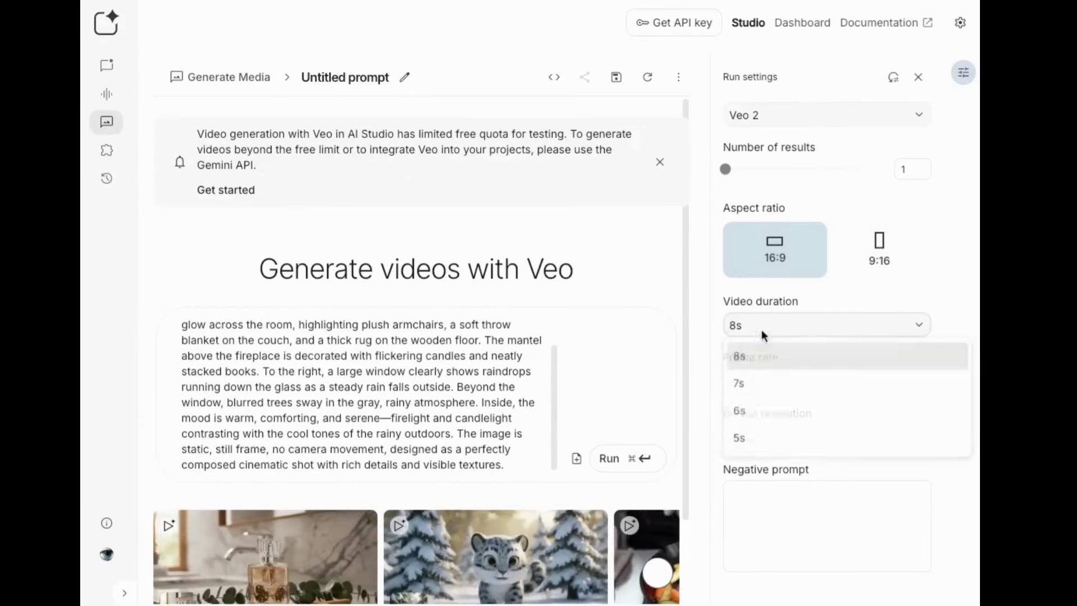
pyautogui.click(866, 294)
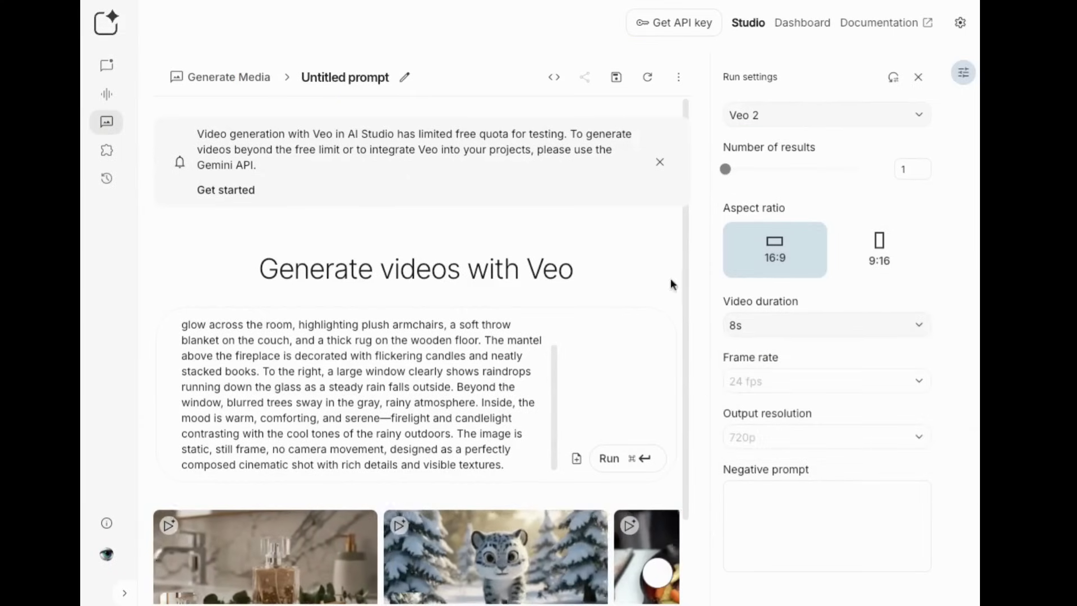
pyautogui.click(621, 440)
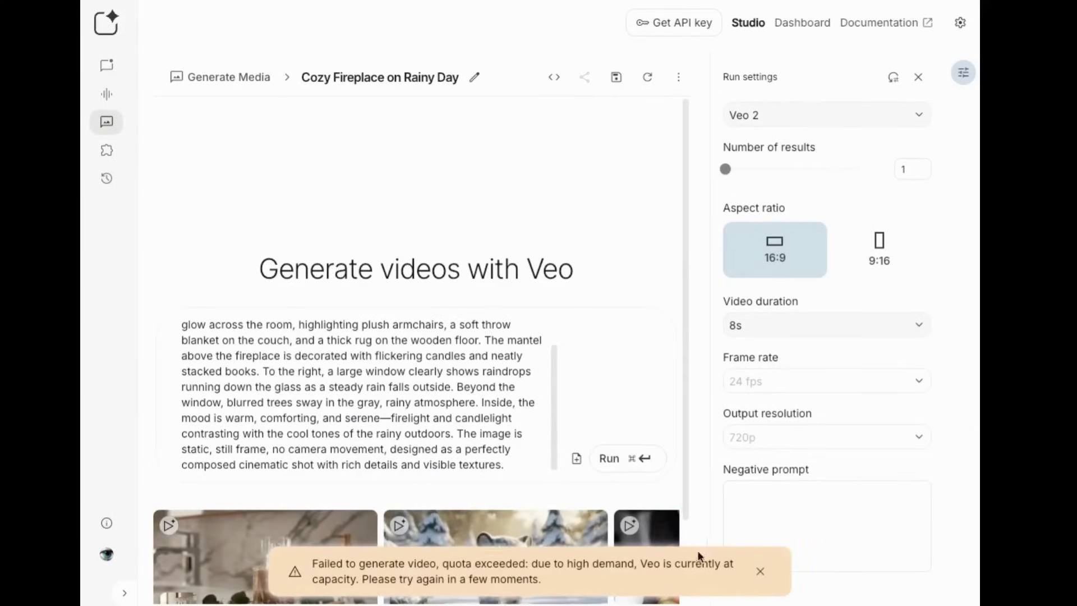
pyautogui.click(626, 471)
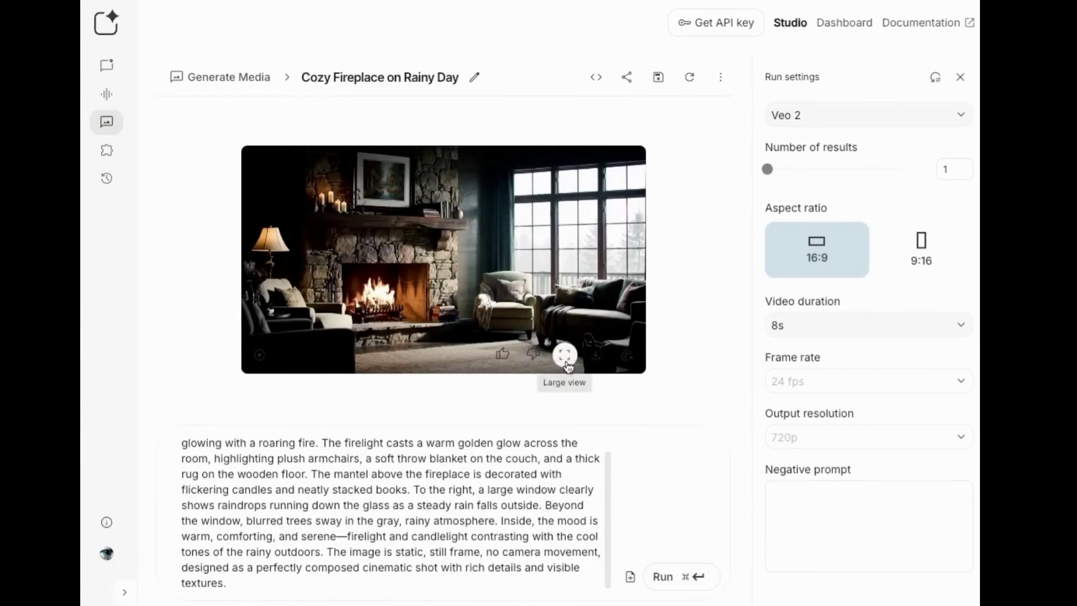
# - Watch the fireplace video in large view, playing and pausing it, then download it
pyautogui.click(563, 354)
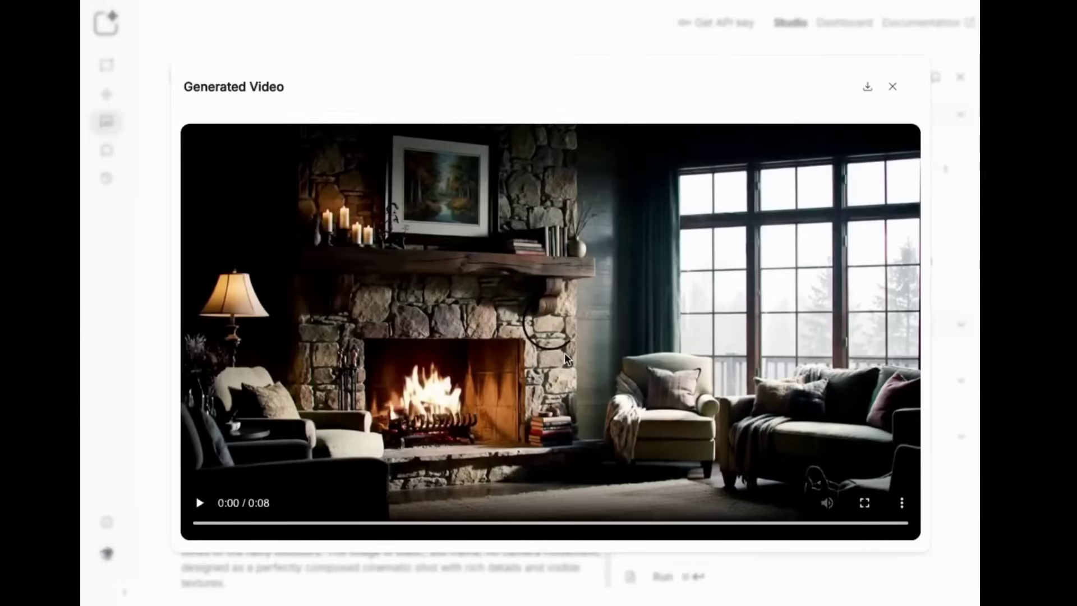
pyautogui.click(201, 503)
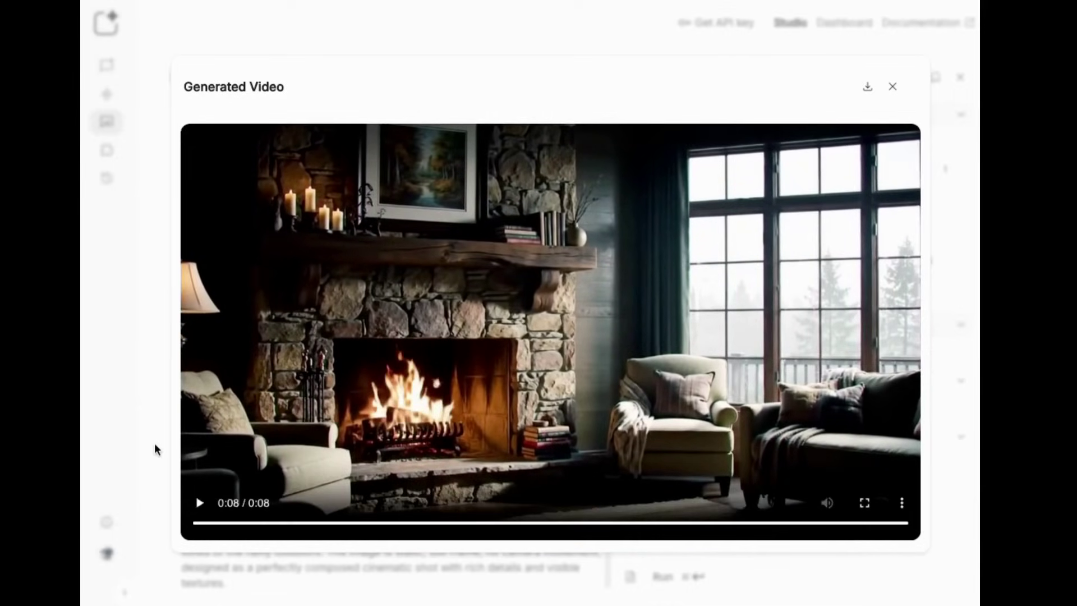
pyautogui.click(200, 504)
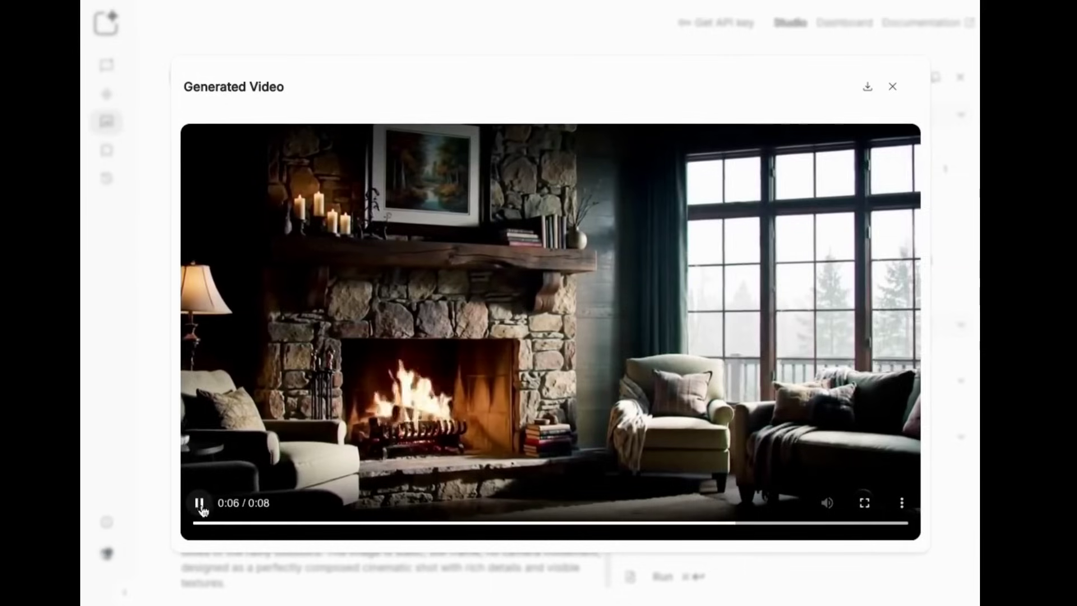
pyautogui.click(200, 503)
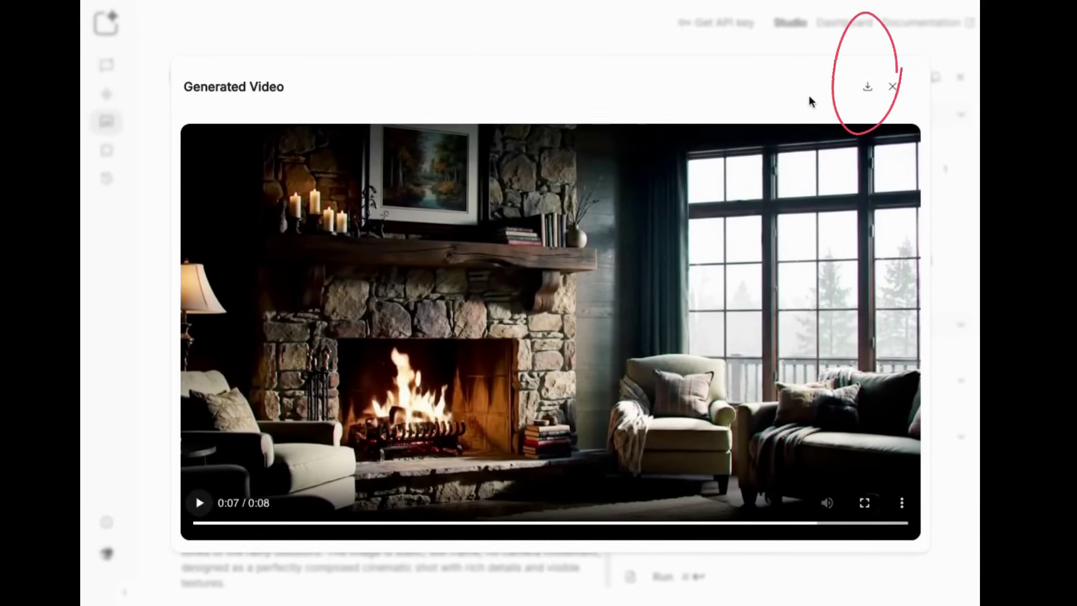
pyautogui.click(868, 90)
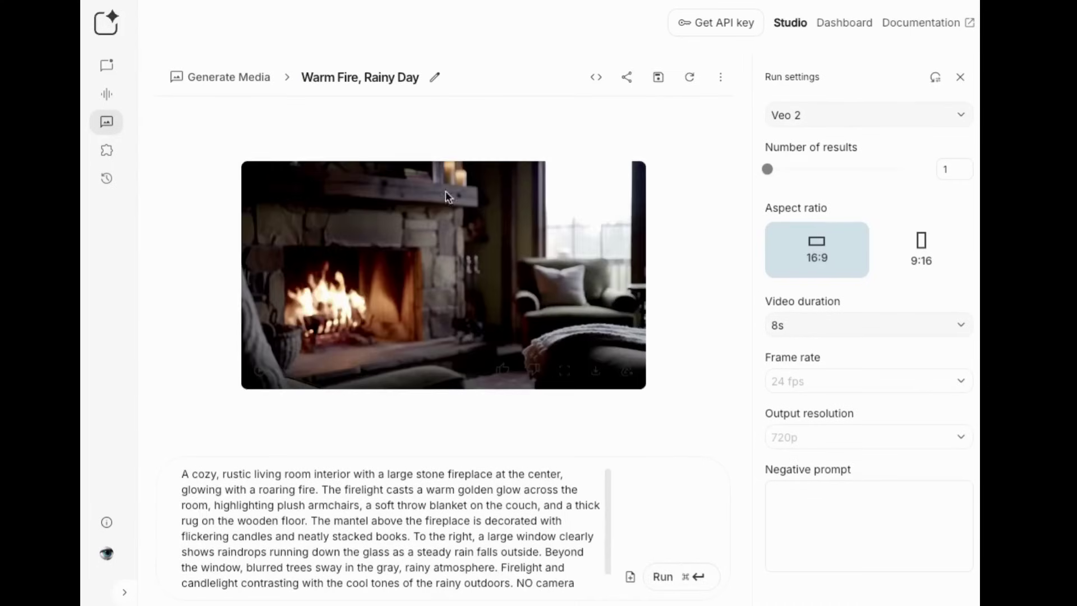
# - Play the Warm Fire, Rainy Day video enlarged, download it as MP4, and close the view
pyautogui.click(565, 369)
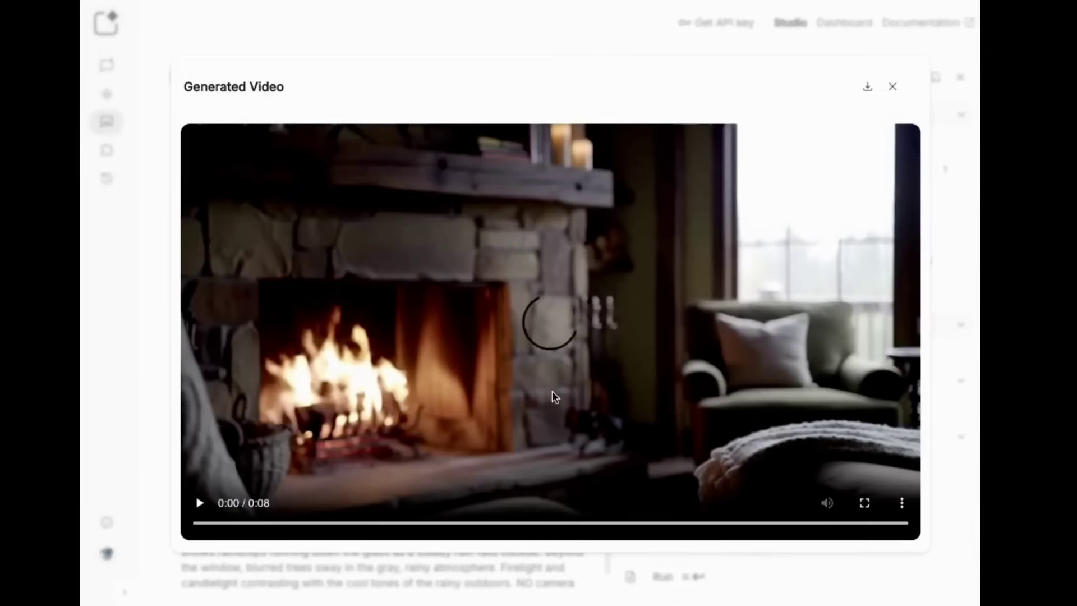
pyautogui.click(200, 502)
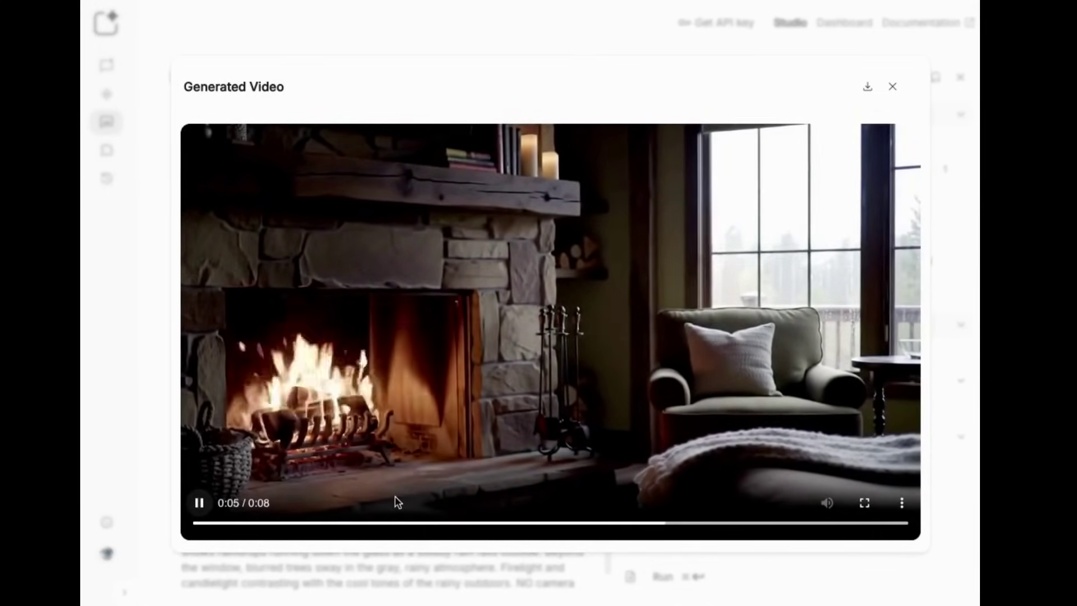
pyautogui.click(868, 87)
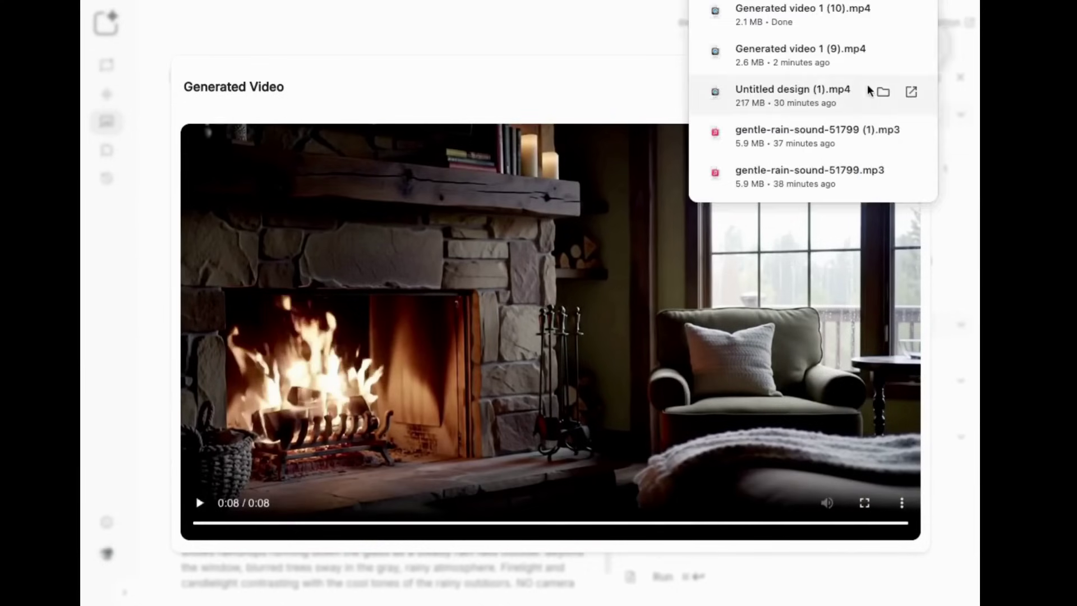
pyautogui.click(893, 88)
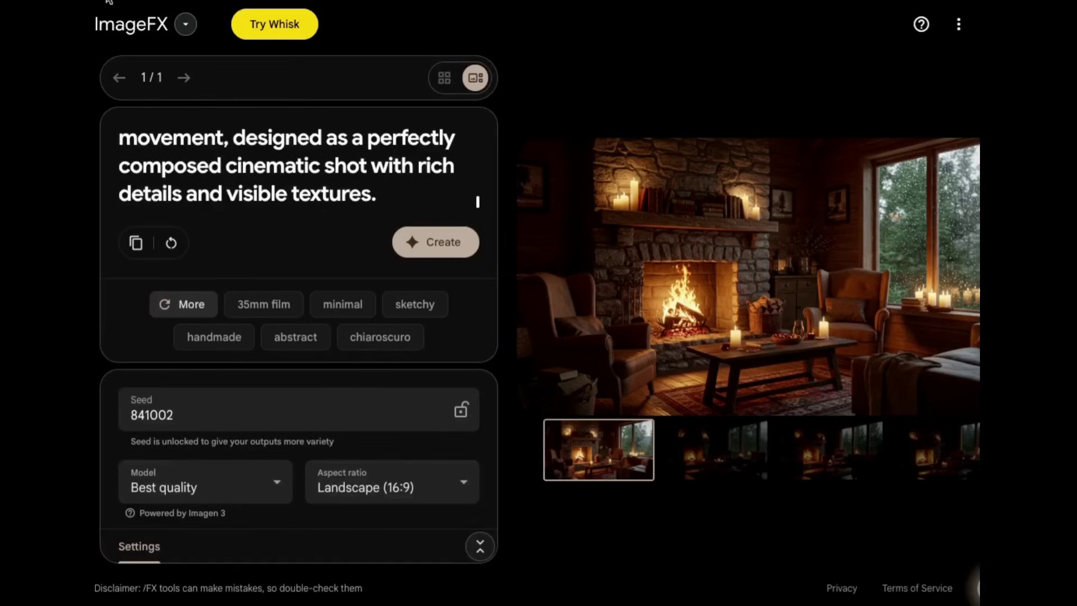
# - Browse to the third generated fireplace image and the next variation in ImageFX
pyautogui.scroll(5, 313, 178)
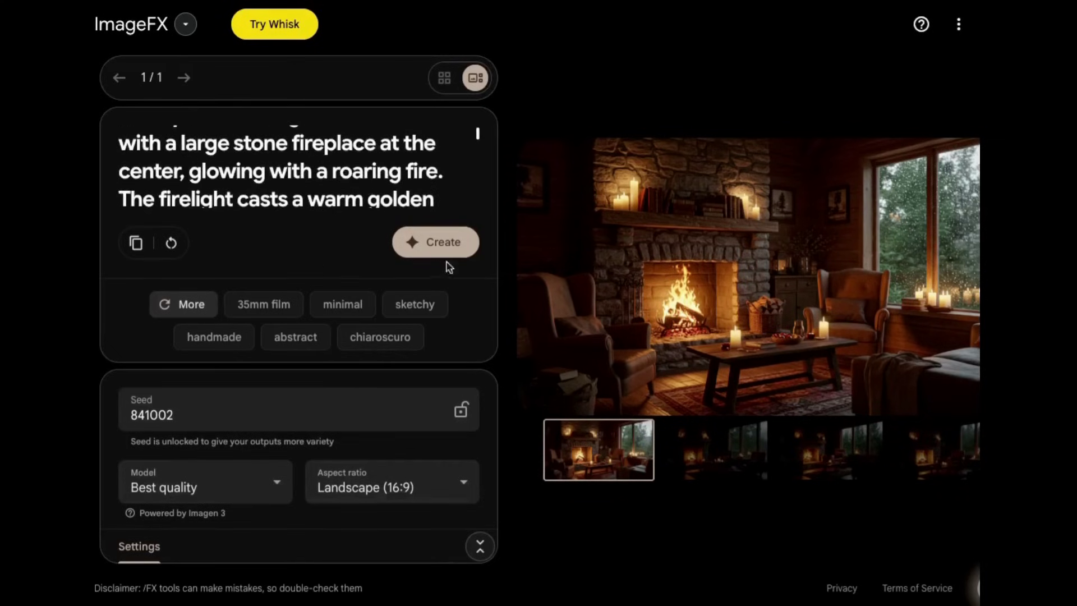
pyautogui.click(802, 449)
pyautogui.press('Right')
pyautogui.press('Right')
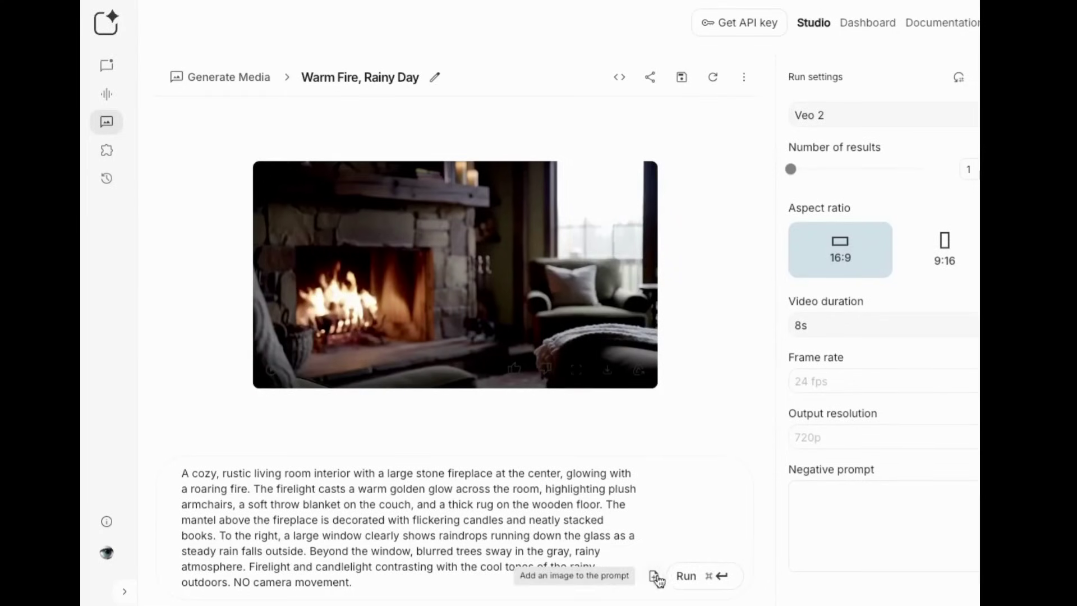
# - Delete the old prompt and attach the uploaded Image_fx (22).jpg fireplace picture
pyautogui.moveTo(353, 581); pyautogui.dragTo(231, 366)
pyautogui.press('BackSpace')
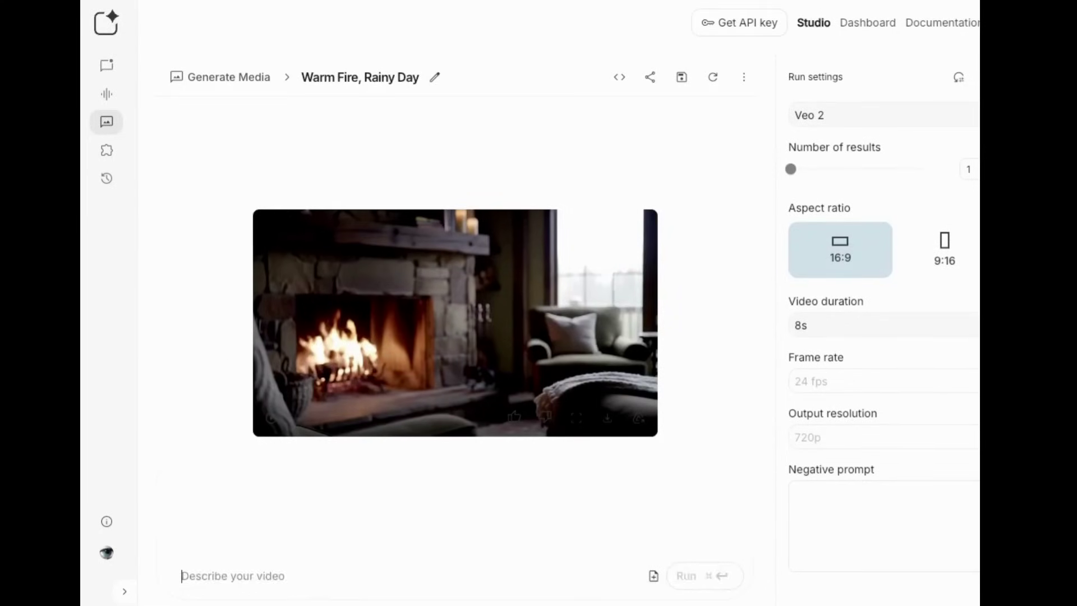
pyautogui.click(653, 575)
pyautogui.click(606, 497)
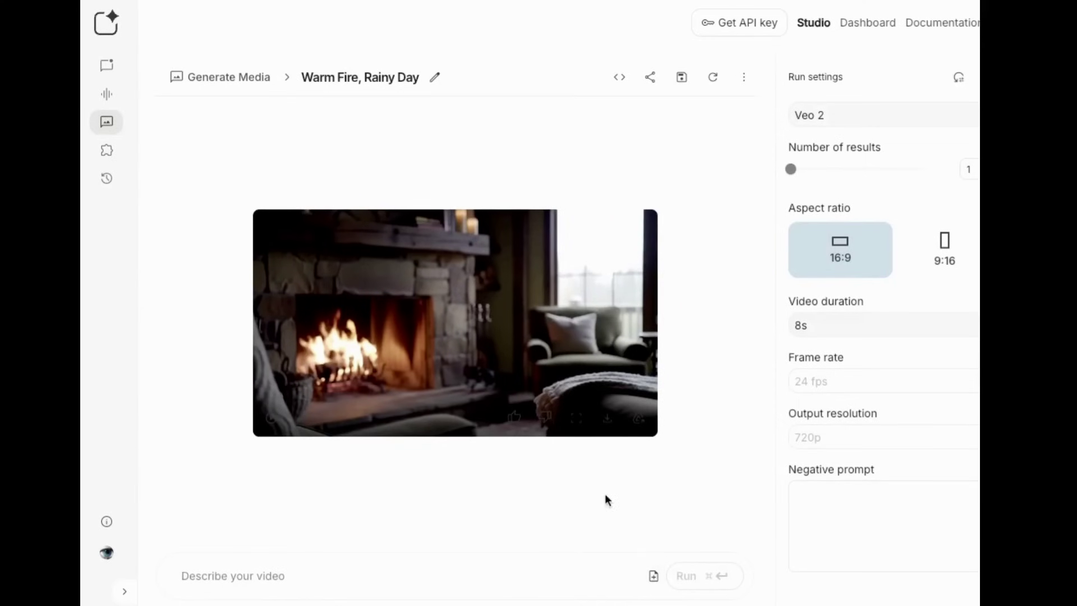
pyautogui.click(279, 187)
pyautogui.click(963, 413)
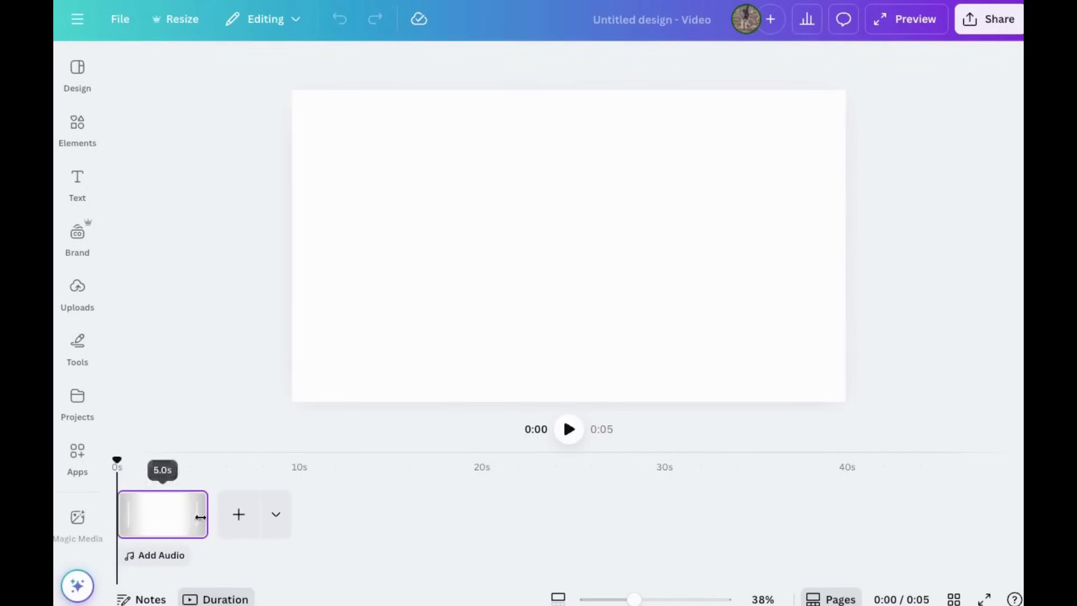
# - Drag the fireplace clip's edge on the timeline to extend the design to 2:00
pyautogui.moveTo(200, 514); pyautogui.dragTo(1023, 509)
pyautogui.moveTo(718, 582); pyautogui.dragTo(867, 582)
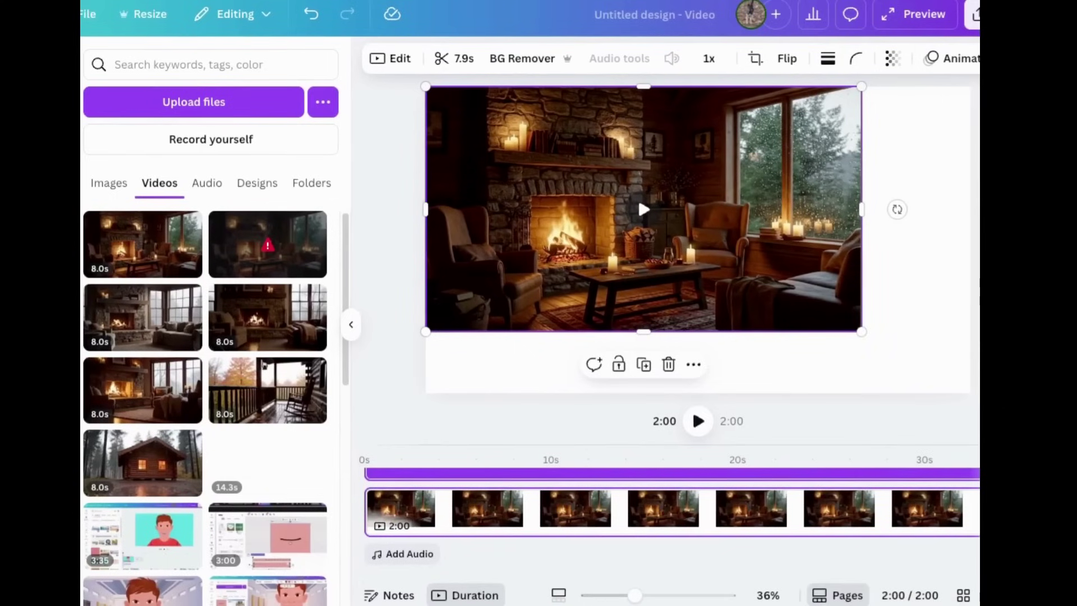
# - Scale the fireplace video to fill the page, preview it from 0:00, and show uploaded audio
pyautogui.moveTo(862, 331); pyautogui.dragTo(954, 413)
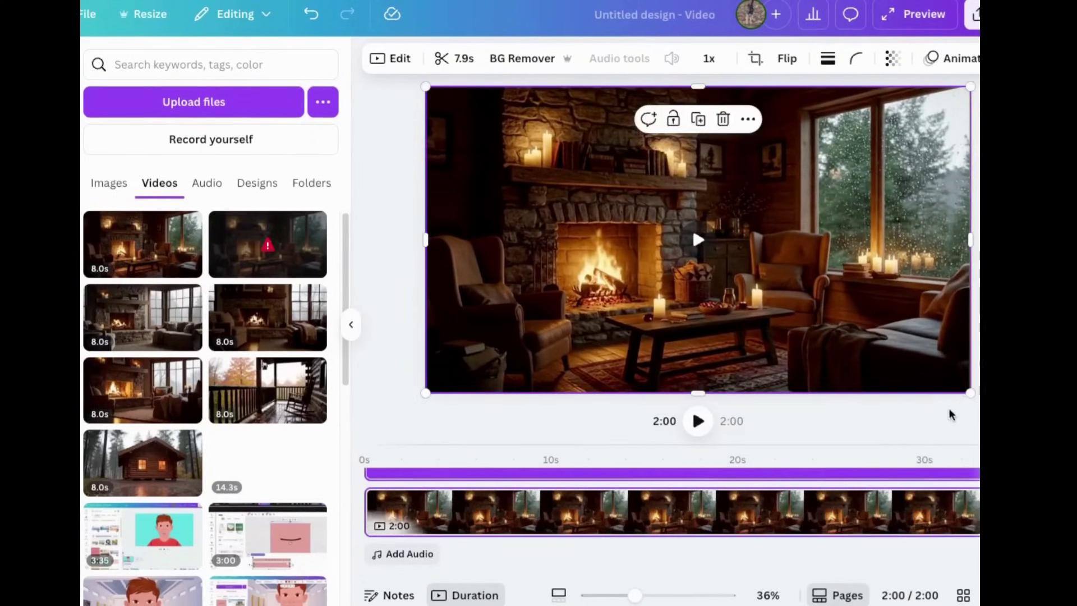
pyautogui.click(455, 456)
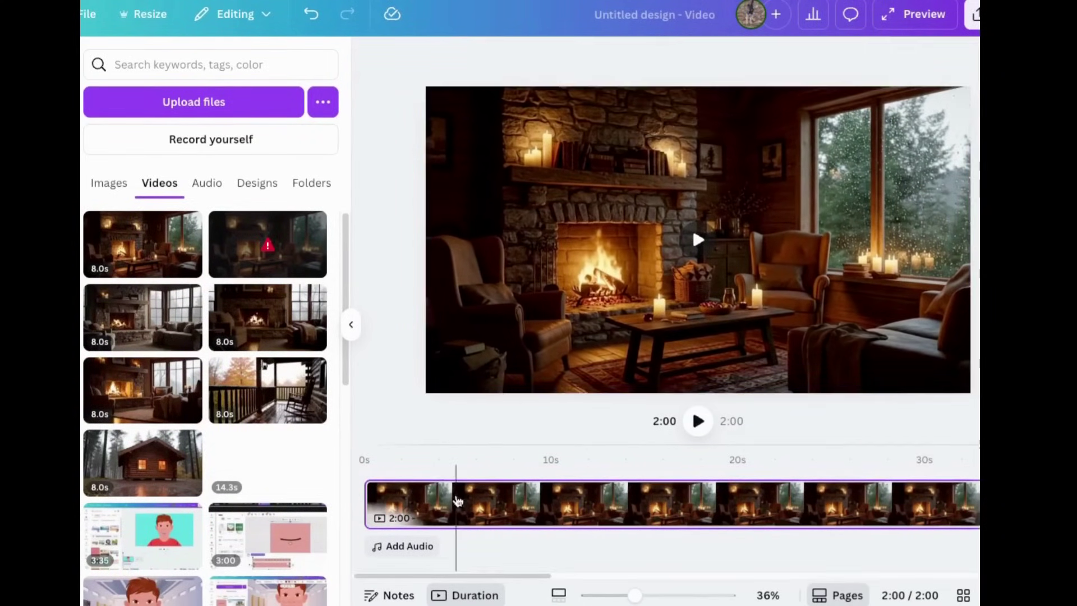
pyautogui.moveTo(454, 453); pyautogui.dragTo(365, 453)
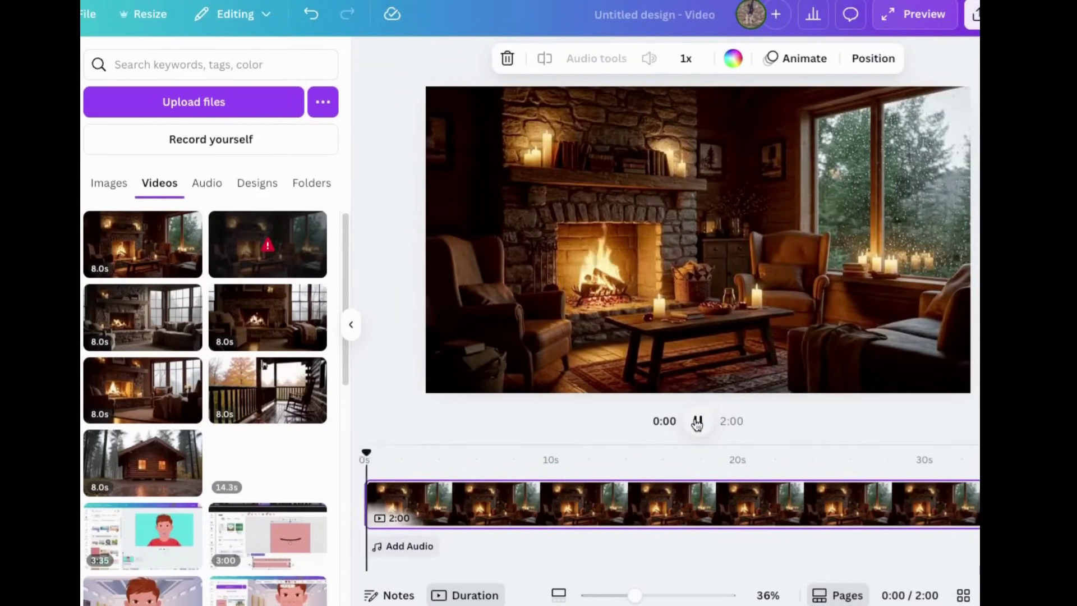
pyautogui.click(698, 421)
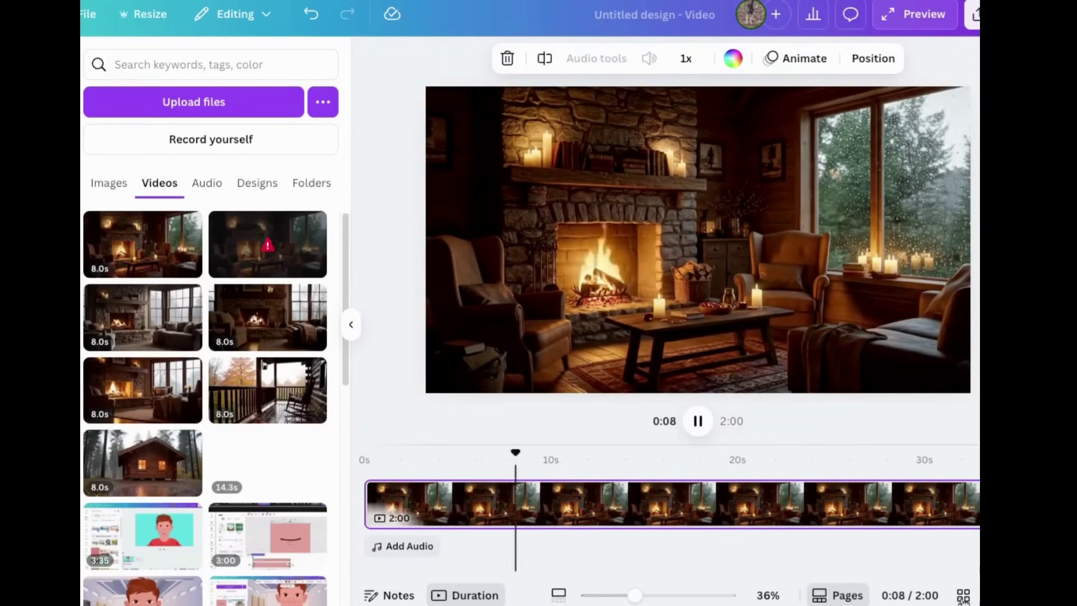
pyautogui.click(208, 183)
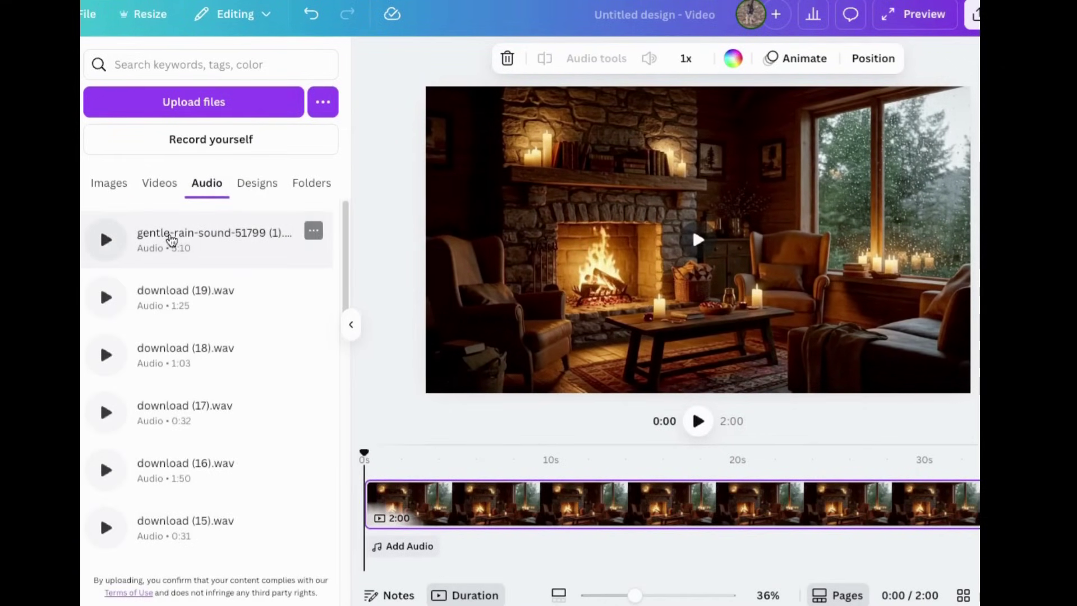
# - Add the gentle rain track to the timeline and set its volume to 75
pyautogui.click(170, 244)
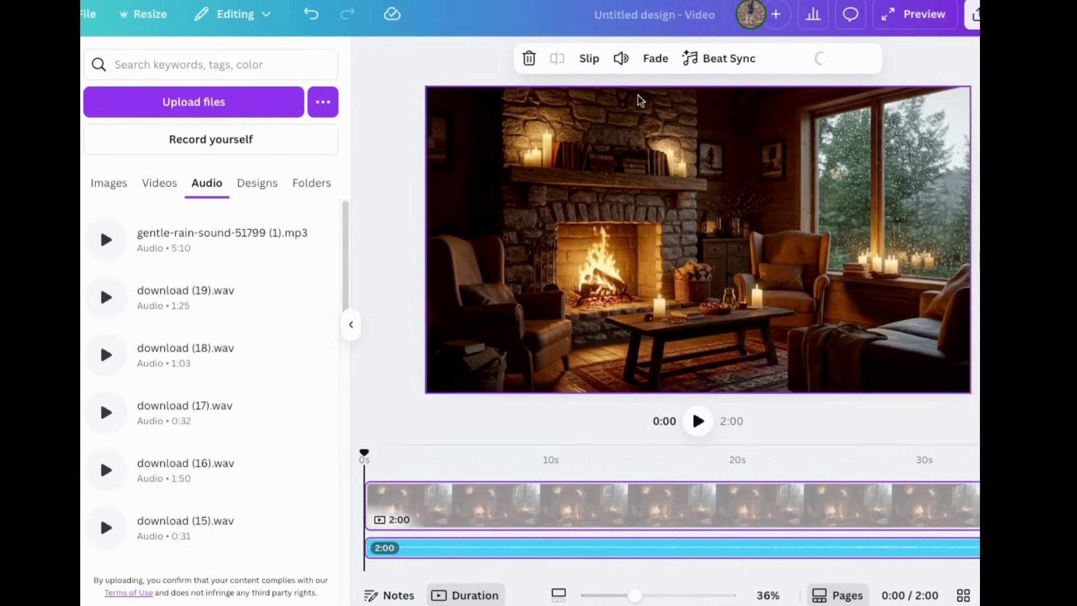
pyautogui.click(621, 59)
pyautogui.moveTo(574, 108); pyautogui.dragTo(566, 106)
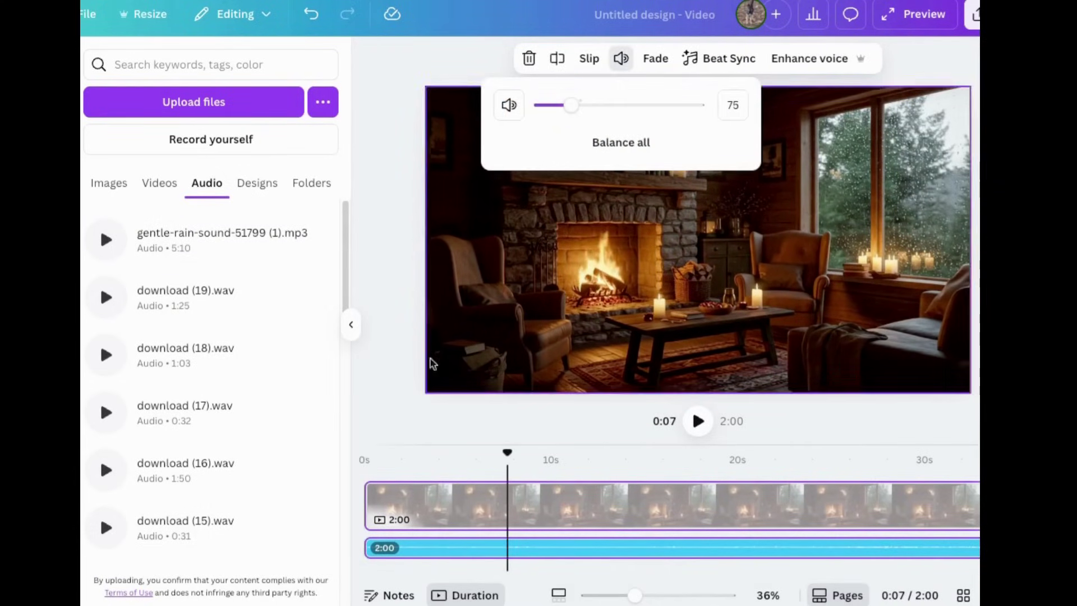
# - Preview the fireplace video with the rain audio from the beginning
pyautogui.click(366, 459)
pyautogui.click(699, 421)
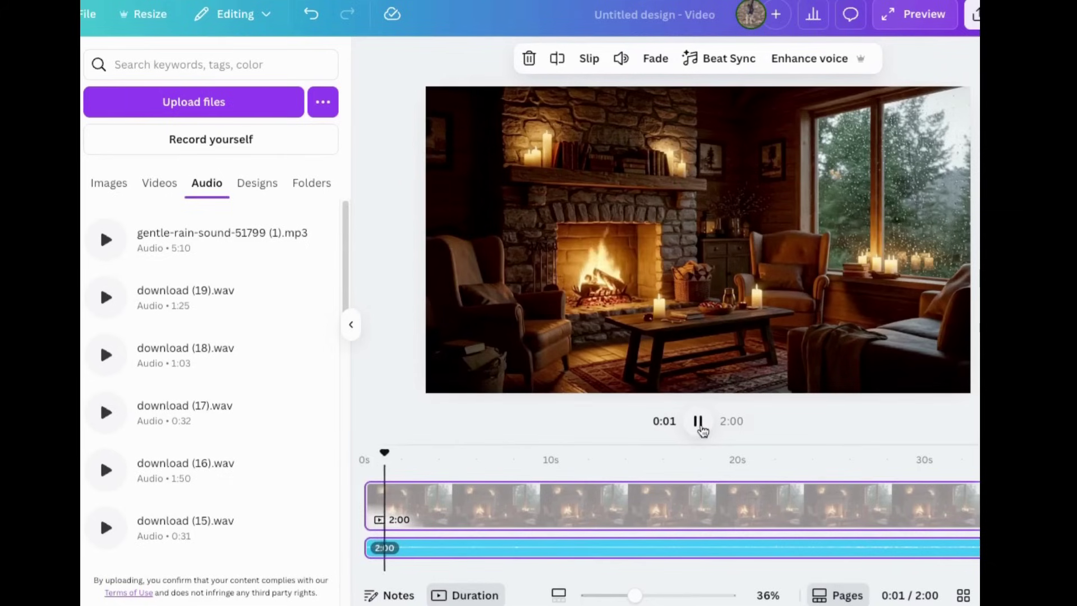
pyautogui.click(699, 428)
pyautogui.click(622, 58)
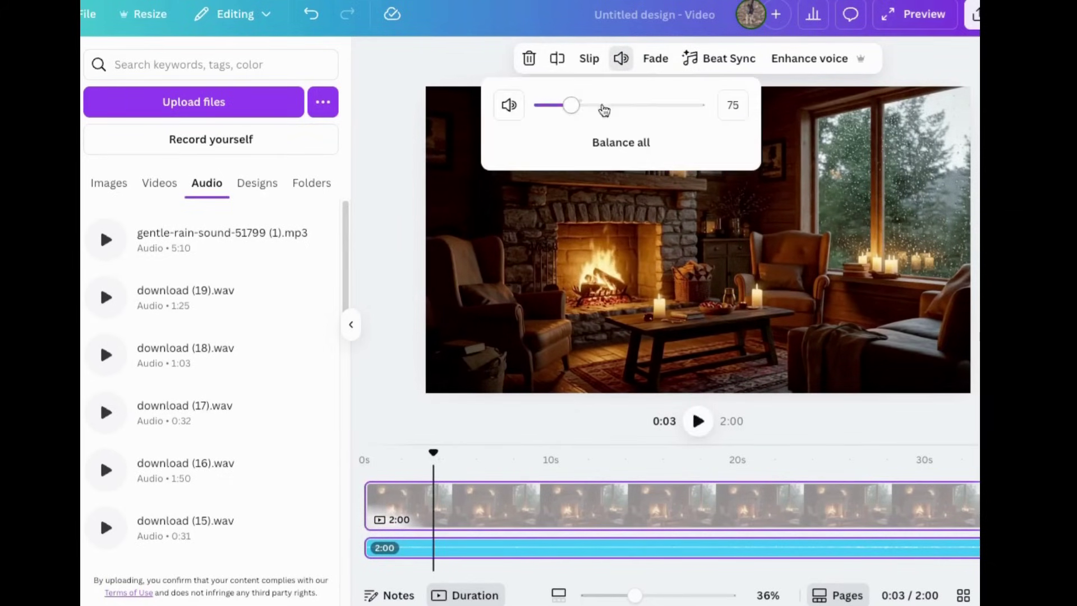
pyautogui.click(699, 421)
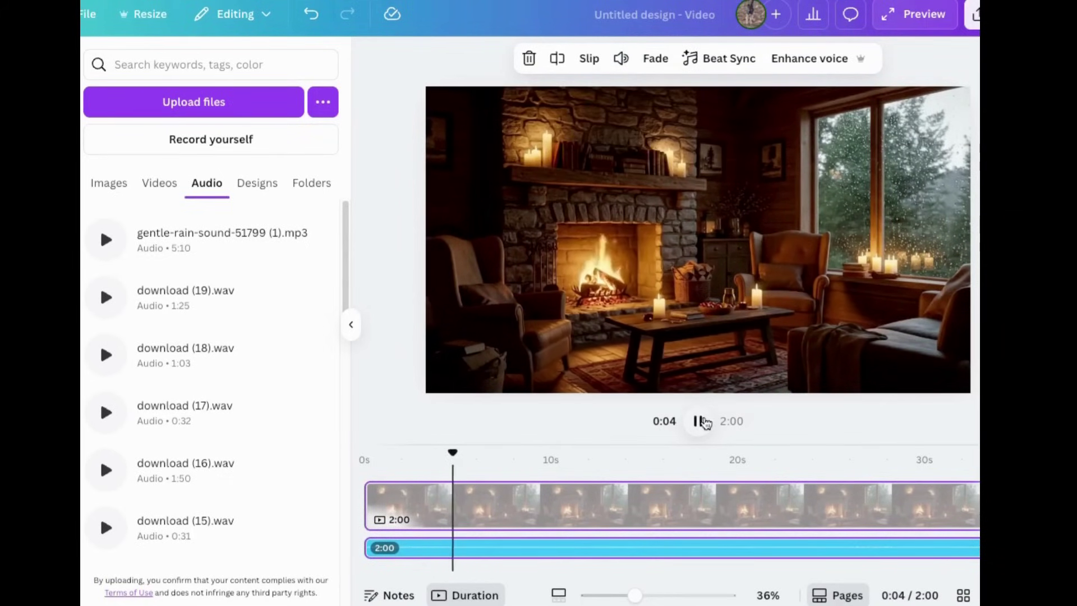
pyautogui.click(699, 421)
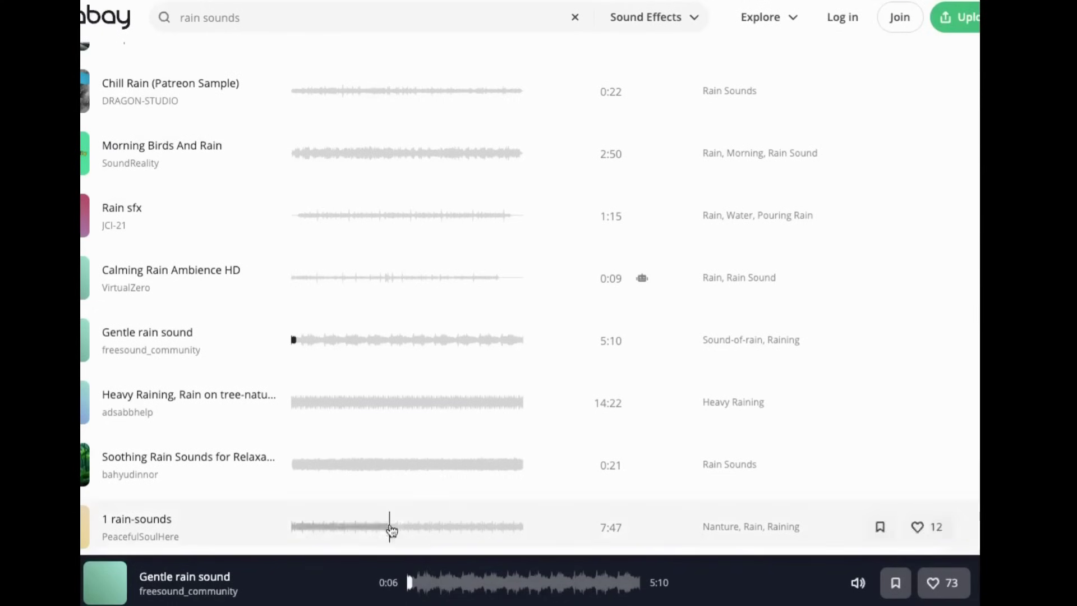
# - Search Pixabay for 'fire sounds' and scroll through the results
pyautogui.doubleClick(256, 26)
pyautogui.write('fire')
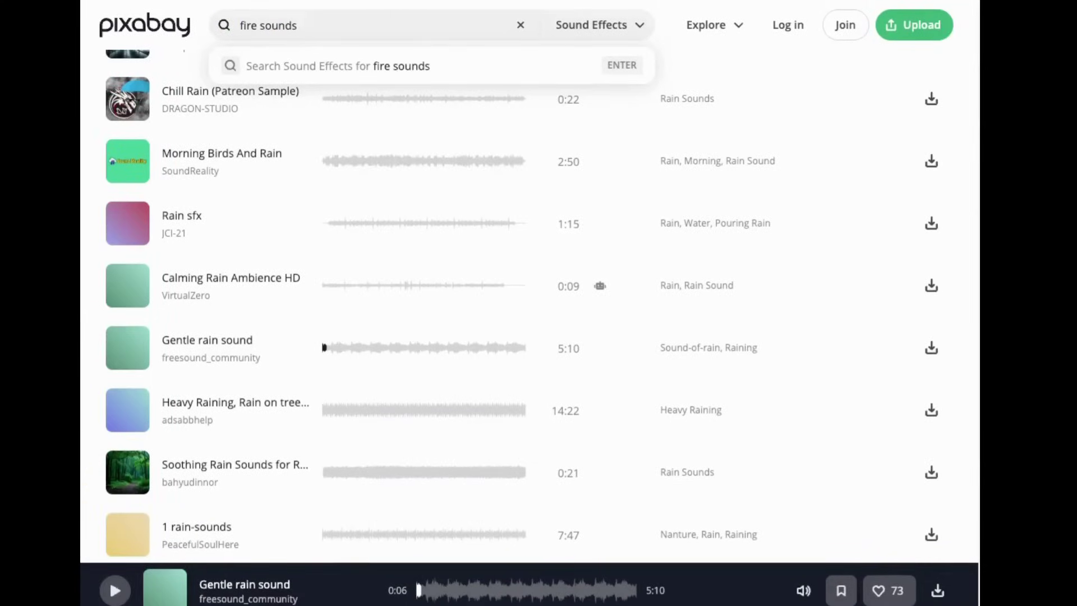
pyautogui.press('Return')
pyautogui.scroll(-5, 225, 392)
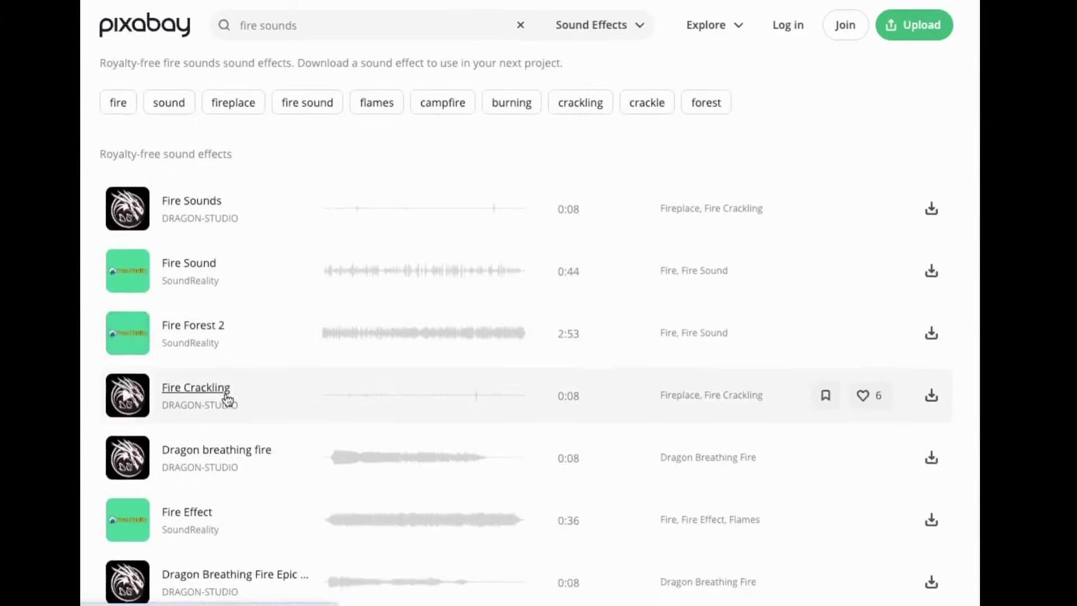
pyautogui.scroll(-7, 175, 529)
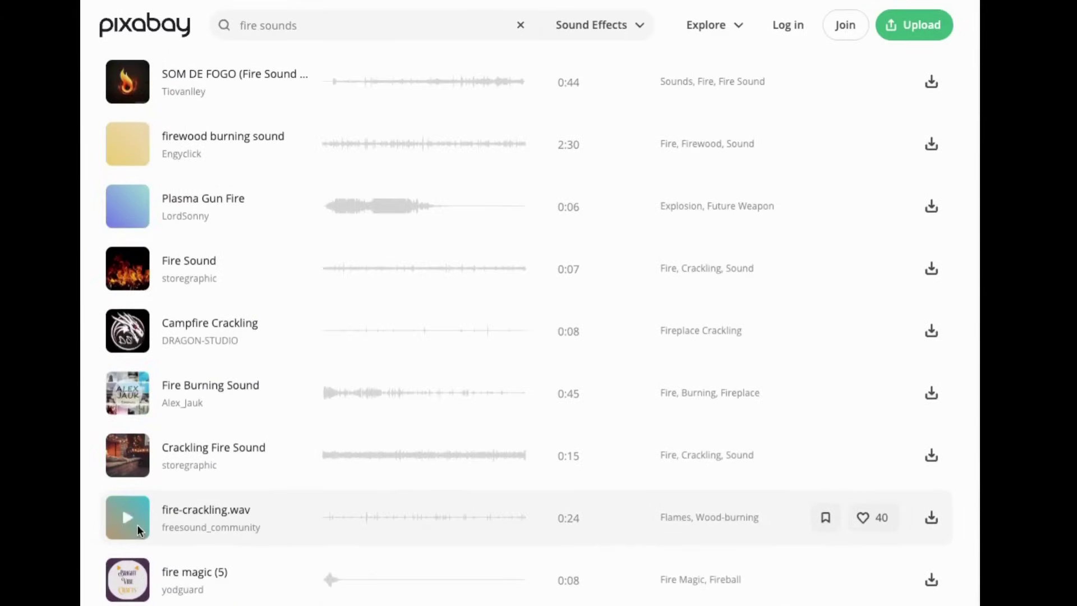
# - Preview fire-crackling.wav, download it, and dismiss the thank-you dialog
pyautogui.click(119, 520)
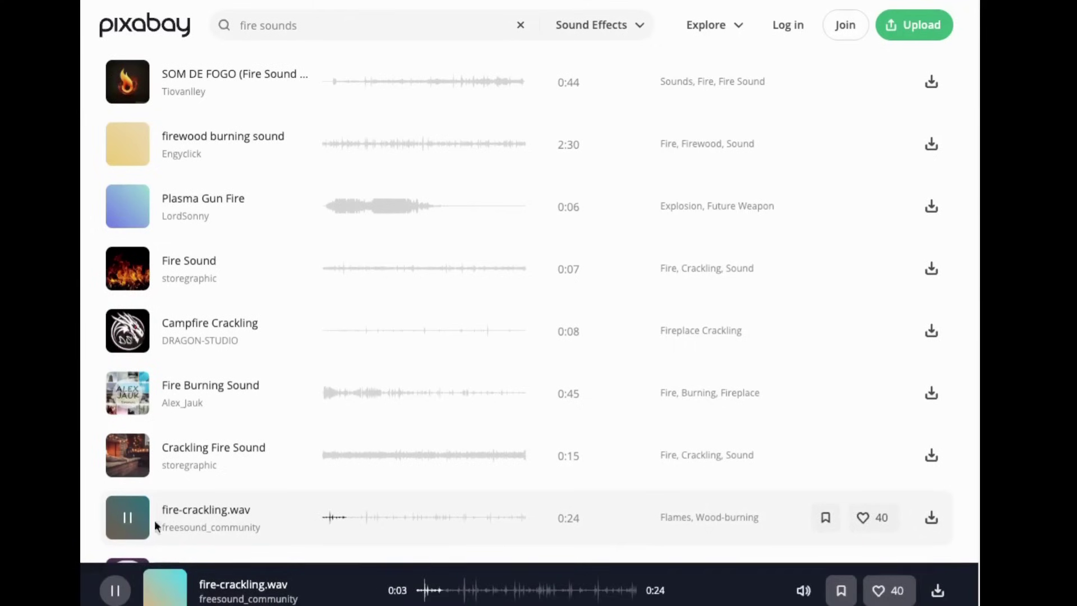
pyautogui.click(126, 517)
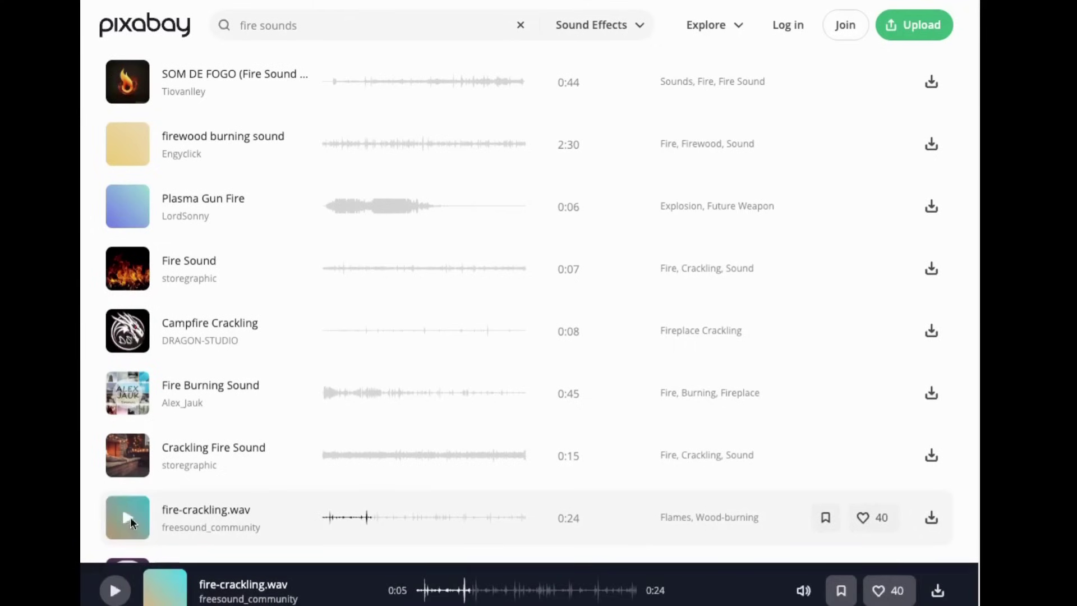
pyautogui.click(932, 517)
pyautogui.click(745, 238)
pyautogui.scroll(-6, 571, 338)
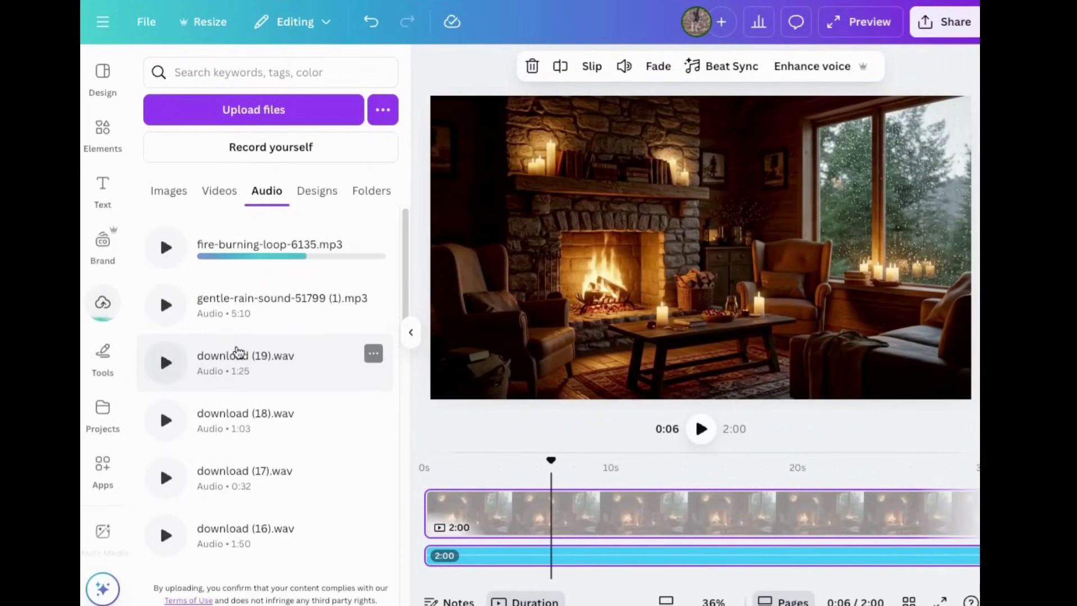
# - Add fire-burning-loop-6135.mp3 to the video at volume 75 and preview it
pyautogui.moveTo(551, 460); pyautogui.dragTo(392, 459)
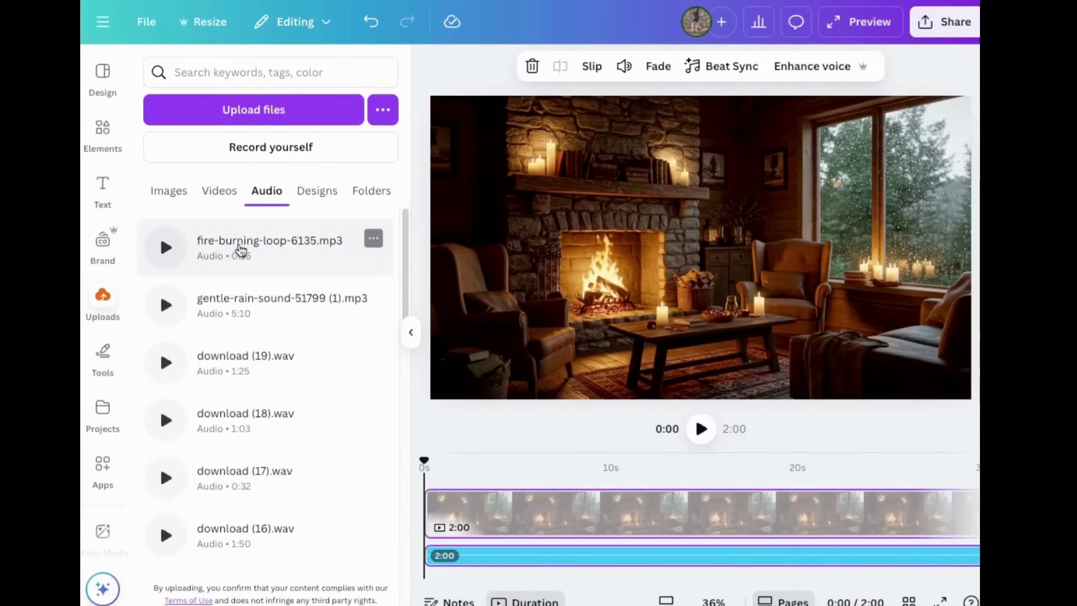
pyautogui.click(238, 245)
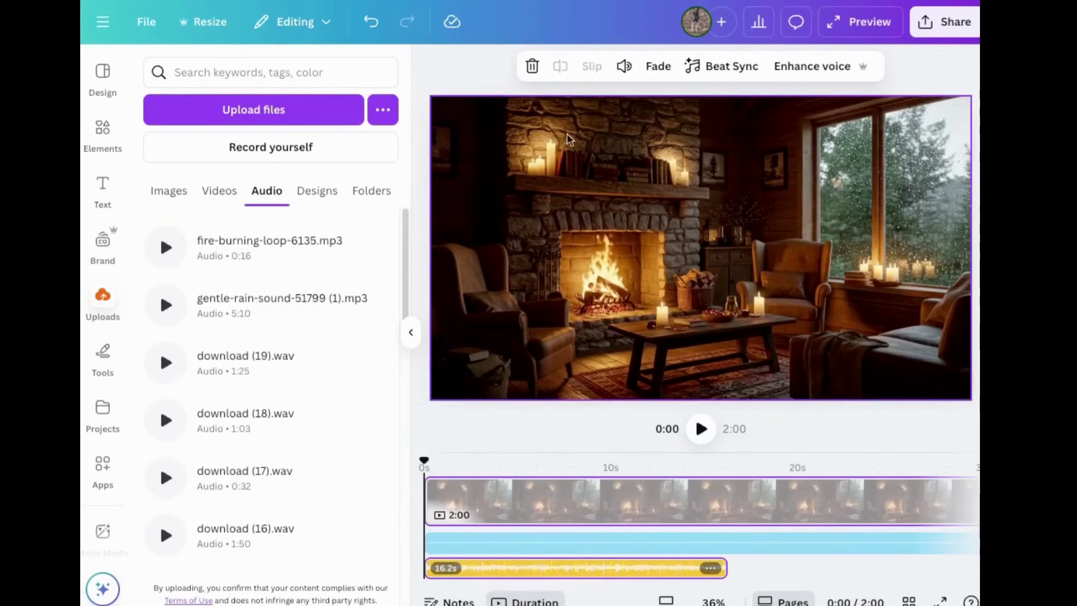
pyautogui.click(624, 66)
pyautogui.moveTo(572, 115); pyautogui.dragTo(580, 115)
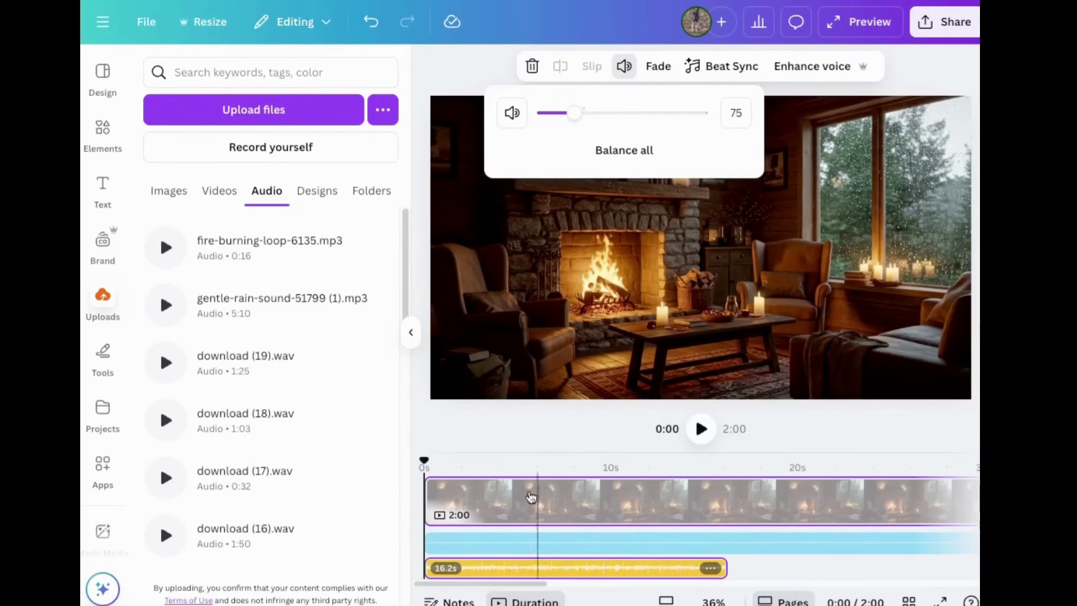
pyautogui.click(706, 432)
pyautogui.click(702, 430)
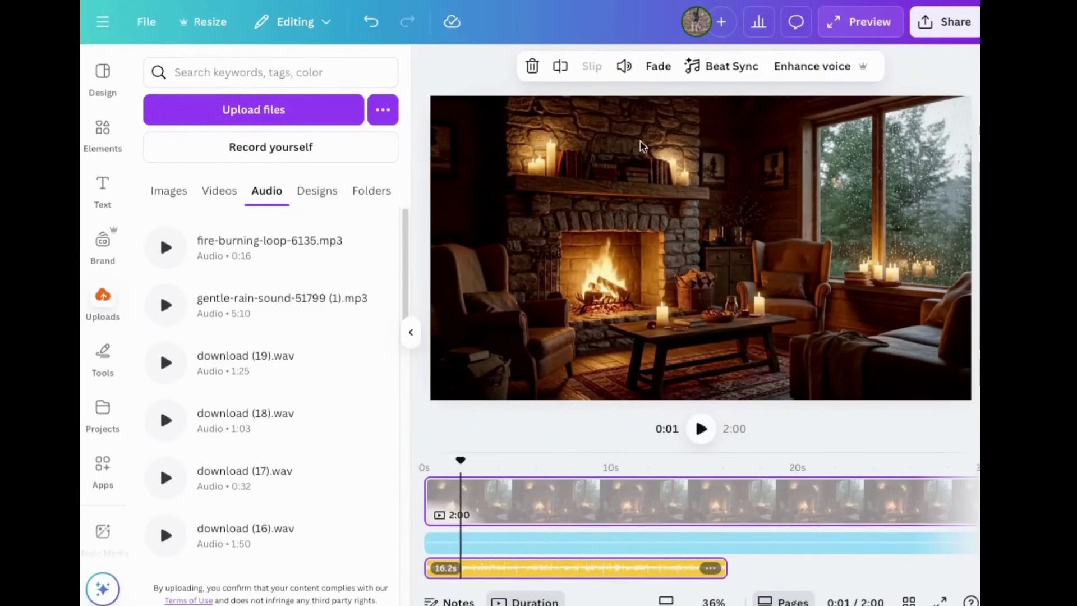
# - Lower the fire audio volume to 50 and preview the quieter fire
pyautogui.click(625, 66)
pyautogui.moveTo(570, 116); pyautogui.dragTo(553, 114)
pyautogui.click(701, 428)
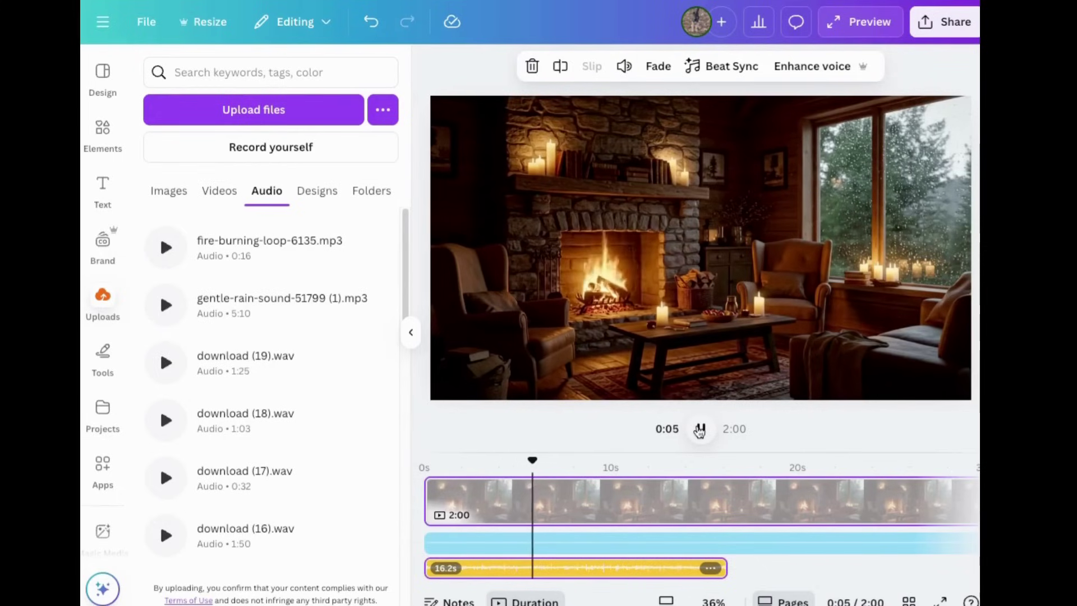
pyautogui.click(700, 429)
# - Duplicate the fire audio clip twice, then delete the three selected fire clips
pyautogui.rightClick(582, 571)
pyautogui.click(724, 321)
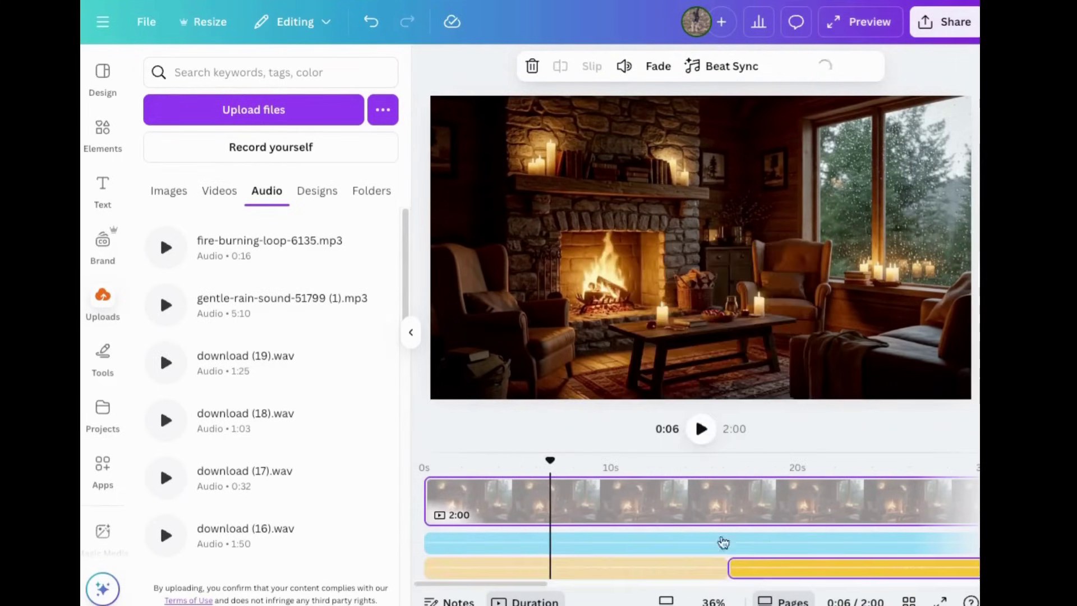
pyautogui.hscroll(3, 638, 571)
pyautogui.rightClick(642, 570)
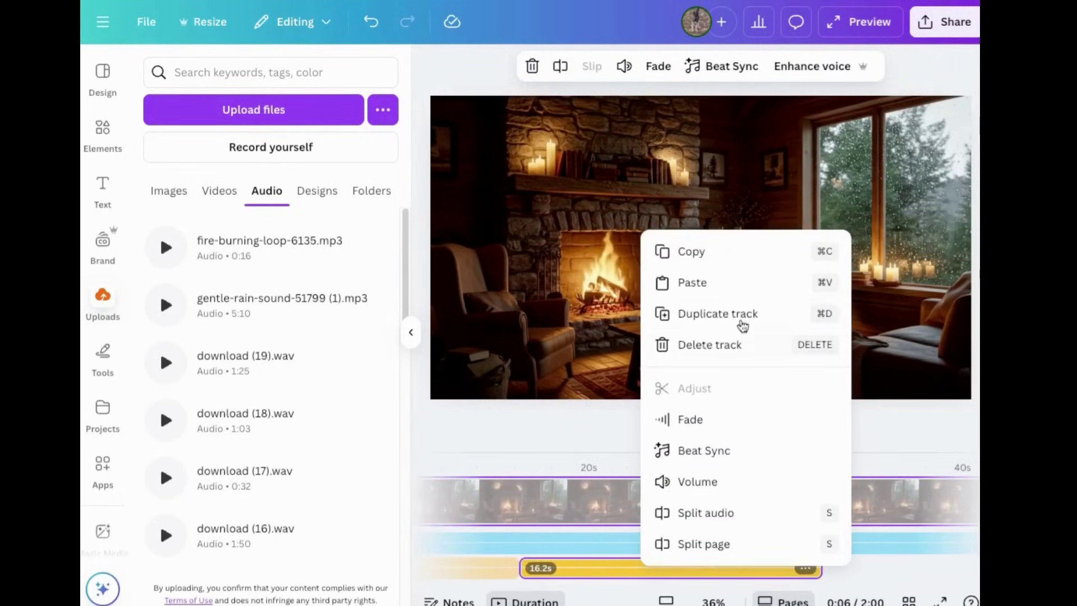
pyautogui.click(726, 317)
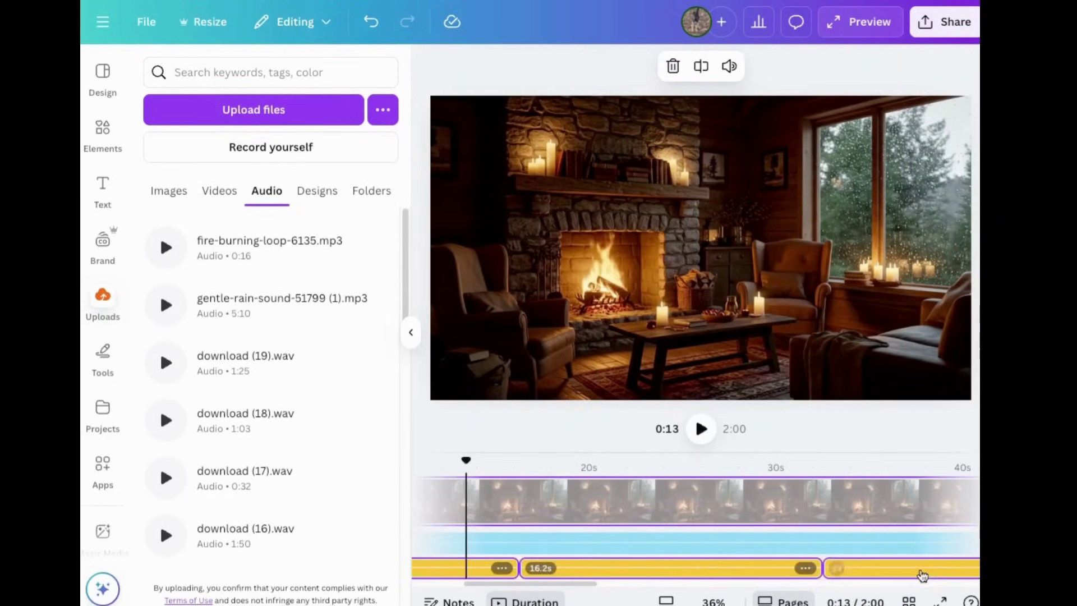
pyautogui.rightClick(701, 571)
pyautogui.click(748, 344)
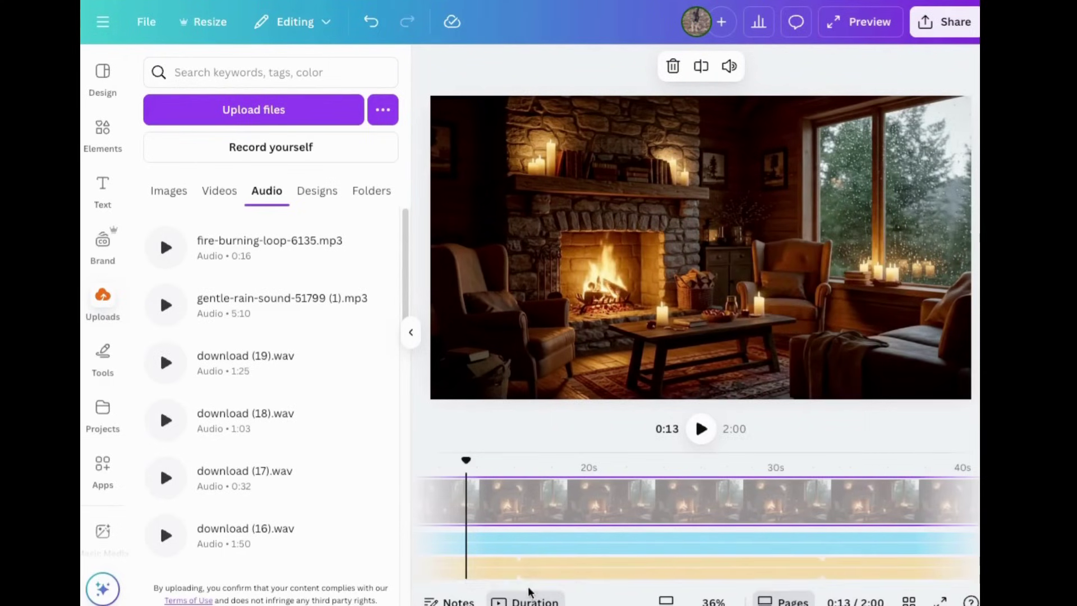
# - Duplicate the fire clip repeatedly until copies reach 2:00, ending with a 6.4s clip
pyautogui.click(673, 569)
pyautogui.rightClick(691, 578)
pyautogui.click(690, 312)
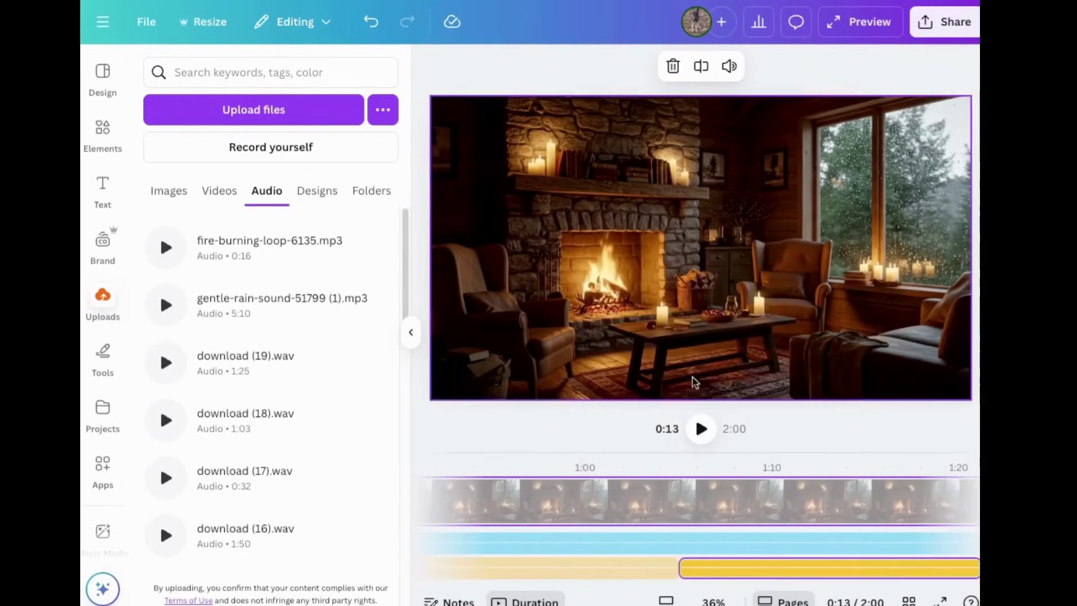
pyautogui.hscroll(5, 674, 566)
pyautogui.rightClick(494, 569)
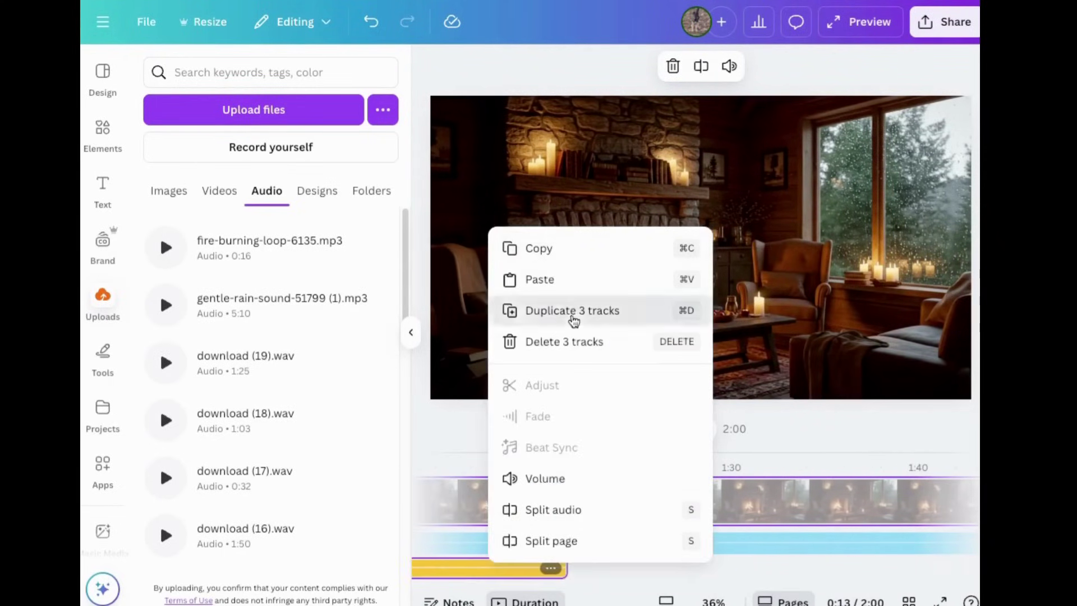
pyautogui.click(573, 313)
pyautogui.rightClick(505, 568)
pyautogui.click(609, 316)
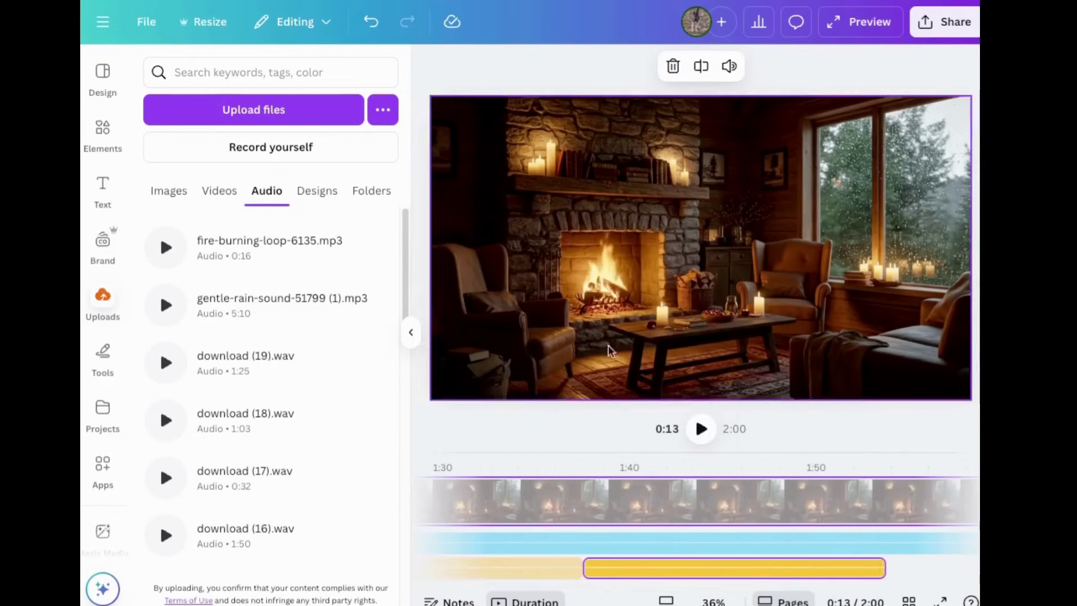
pyautogui.rightClick(752, 571)
pyautogui.click(825, 312)
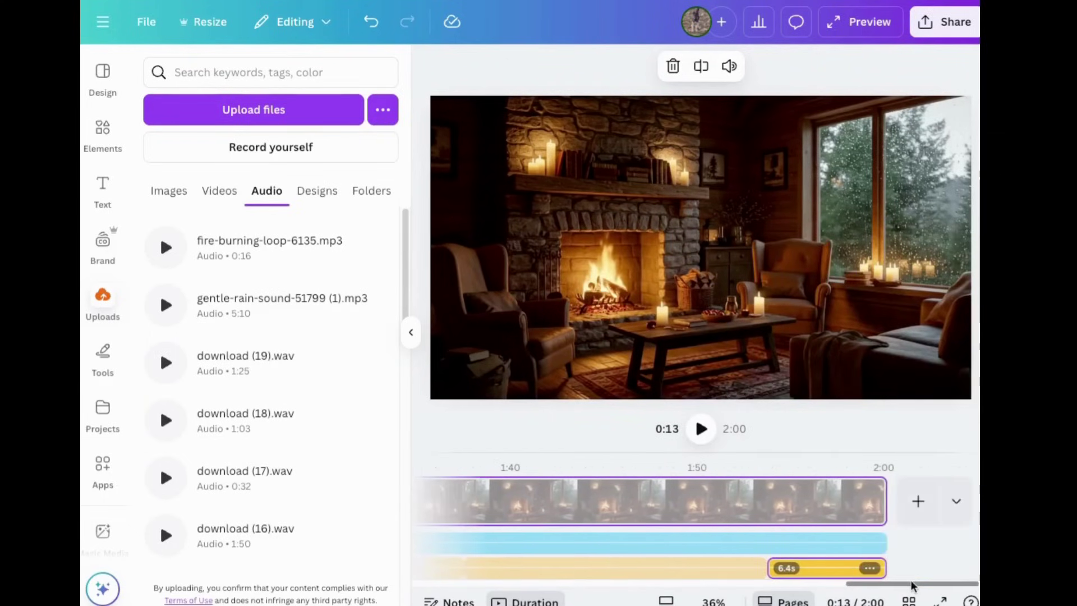
pyautogui.moveTo(873, 584); pyautogui.dragTo(441, 584)
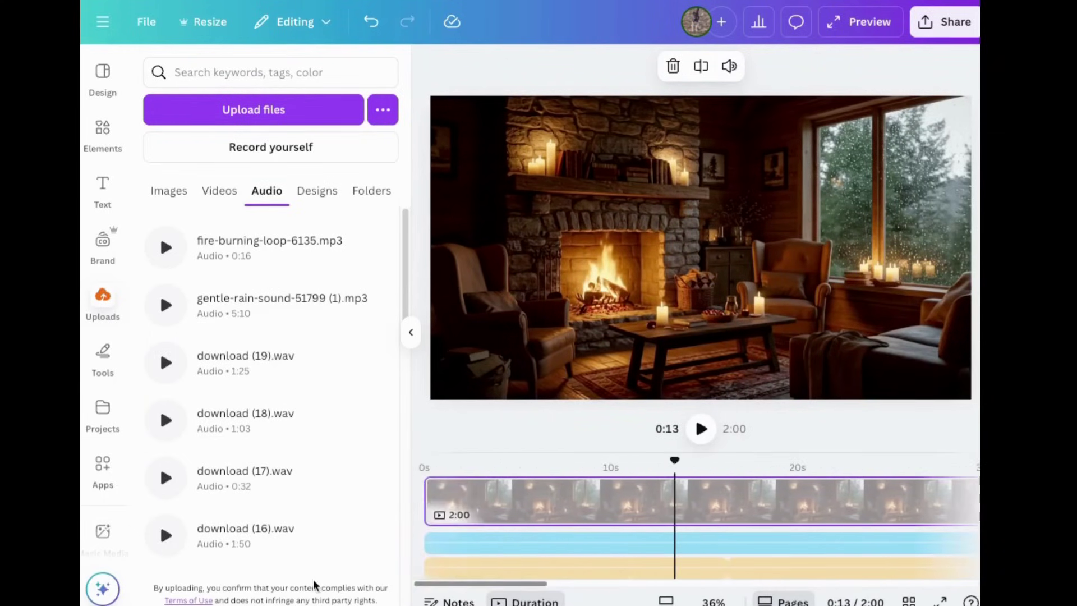
# - Rewind to 0:00, check the rain track's volume, and play the preview with both sounds
pyautogui.moveTo(673, 457); pyautogui.dragTo(424, 460)
pyautogui.click(477, 544)
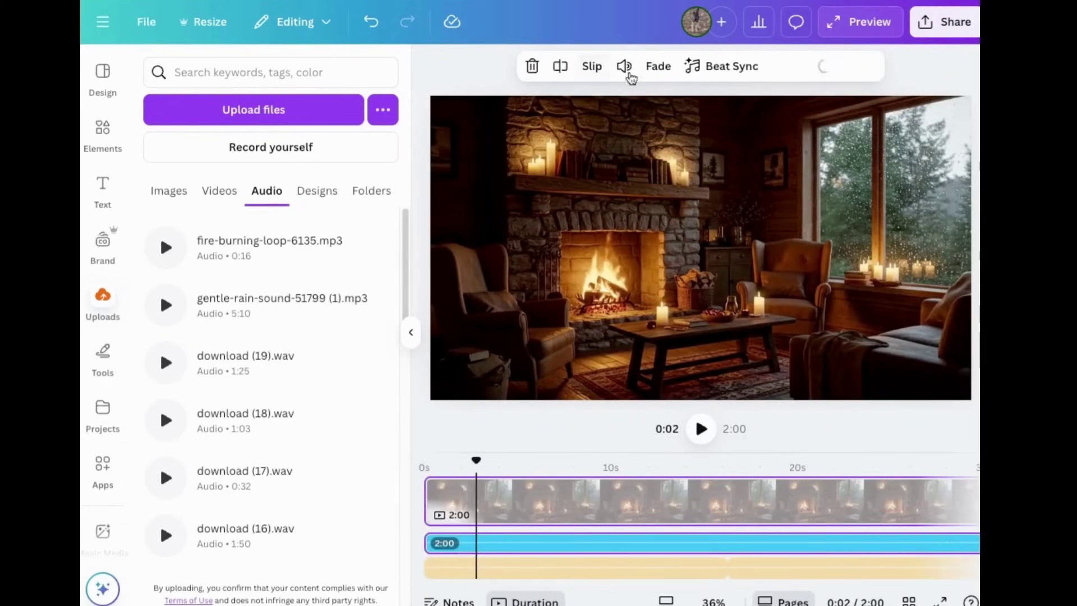
pyautogui.click(624, 66)
pyautogui.click(549, 442)
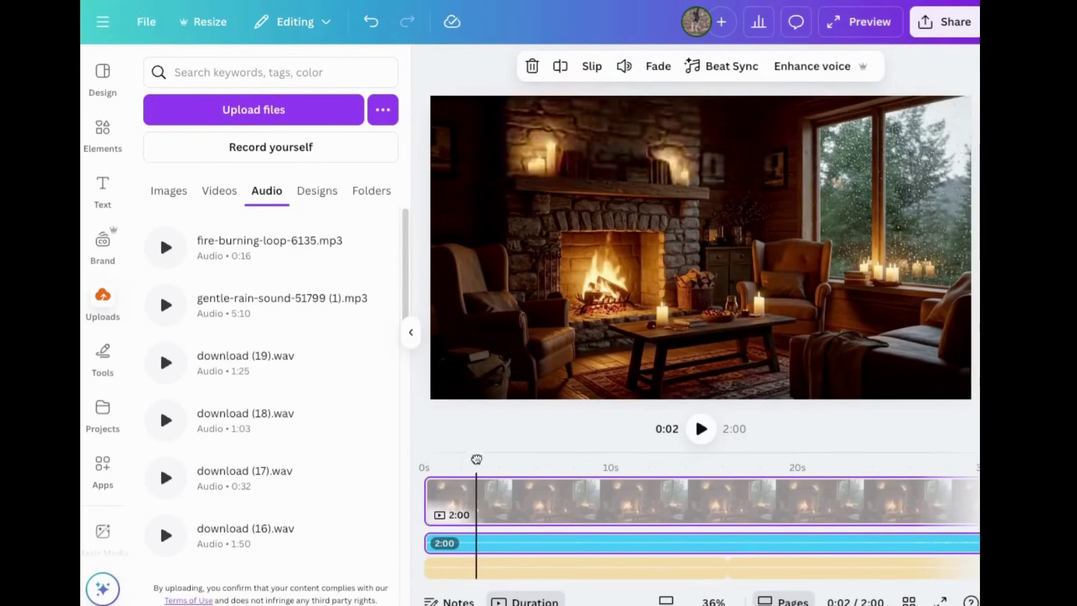
pyautogui.click(701, 429)
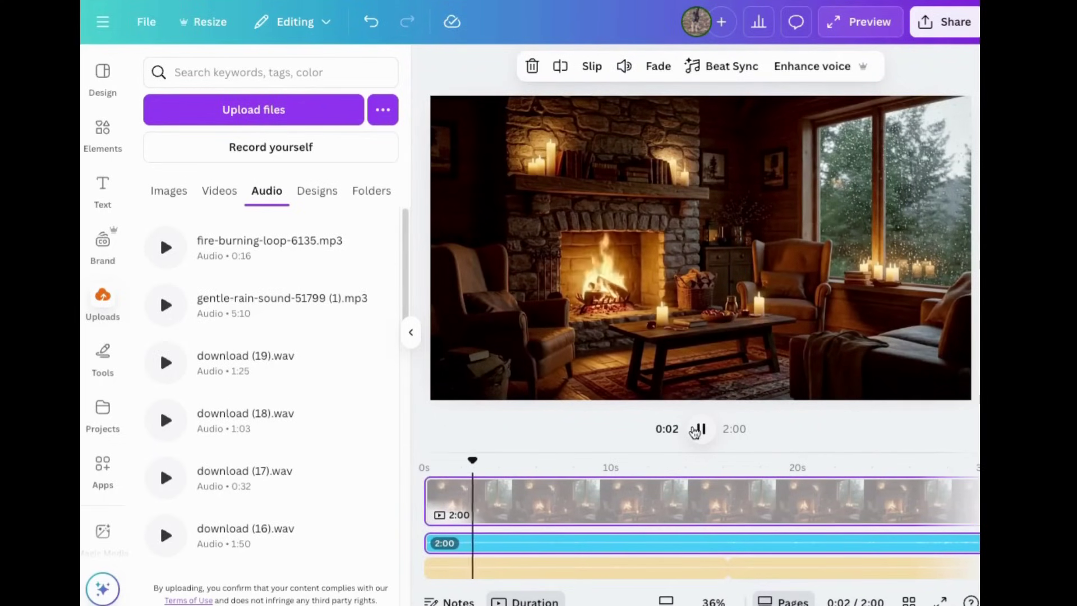